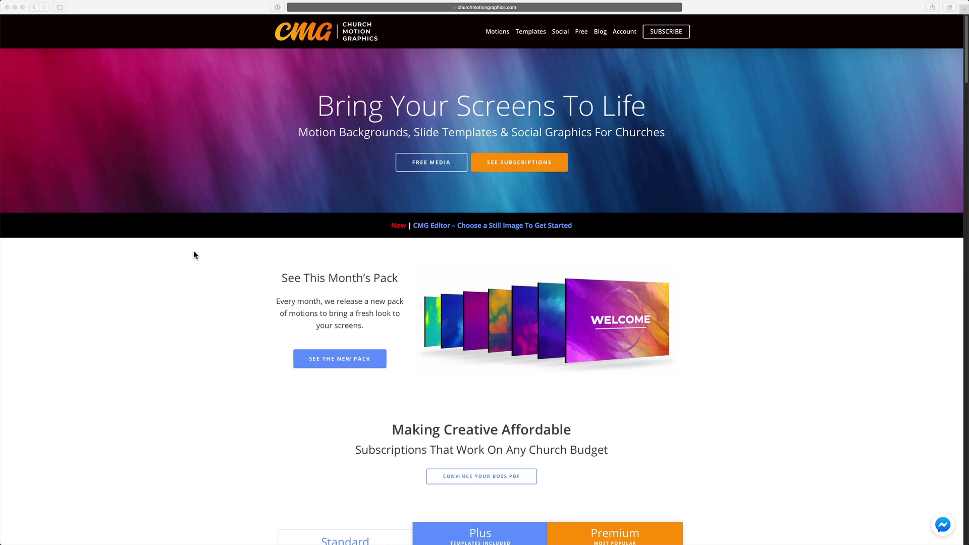
Step: Go to the free worship media page and open its Still Backgrounds collection in a new tab to browse
click(211, 270)
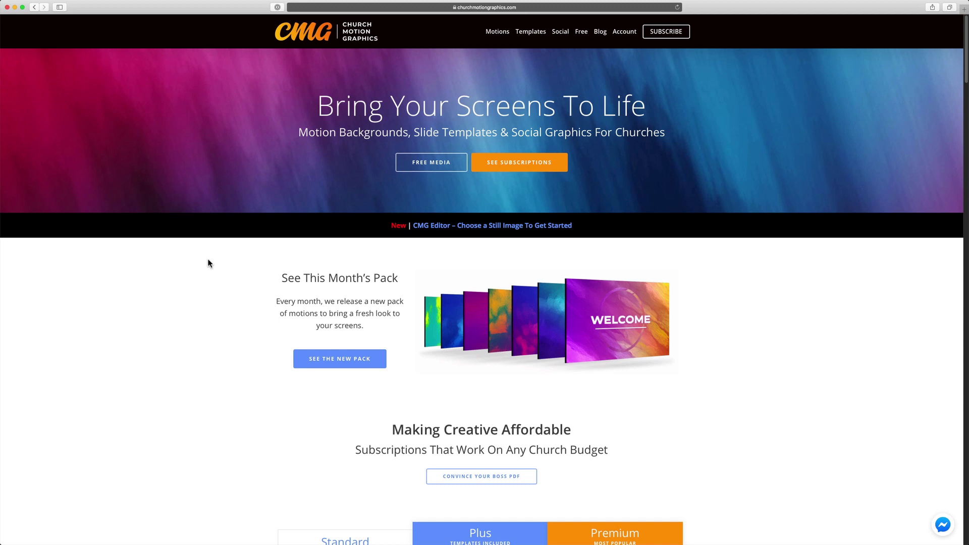
click(583, 33)
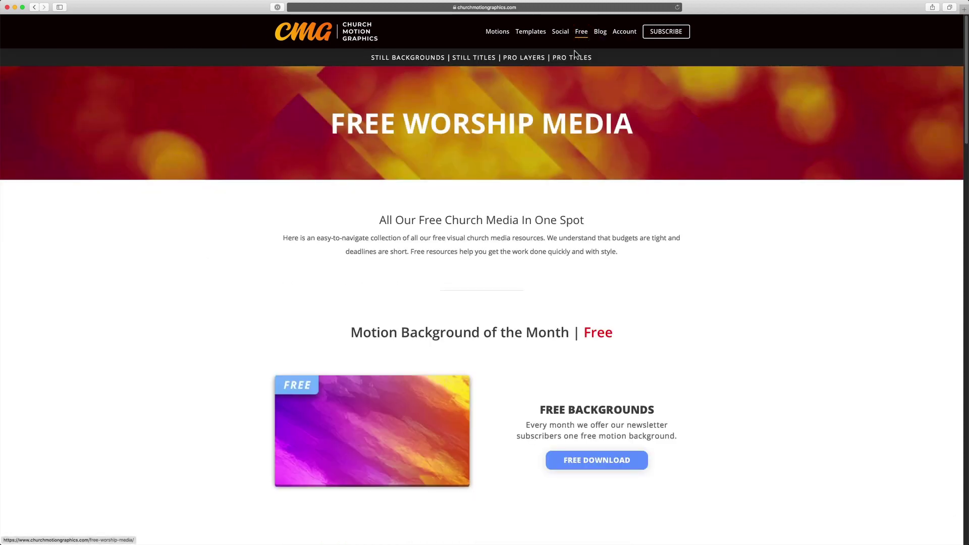
super+click(407, 58)
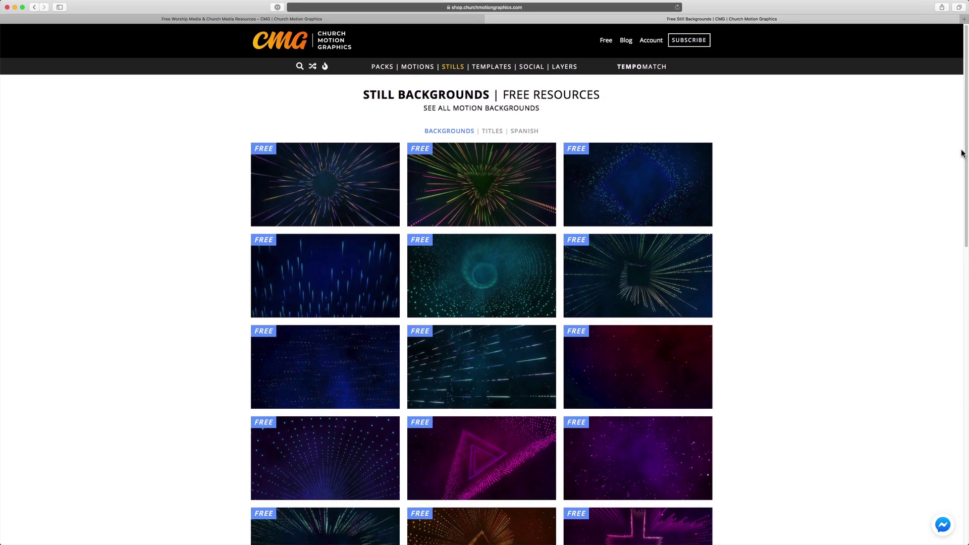
drag(962, 153, 871, 172)
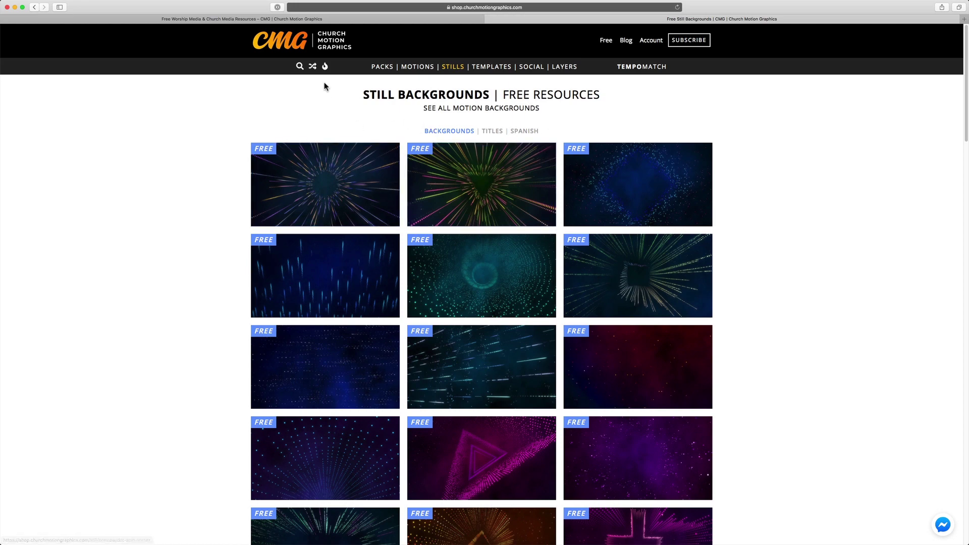
Step: Shuffle the free still backgrounds and open the purple Glitter Flow Mist background in the CMG Editor
click(312, 67)
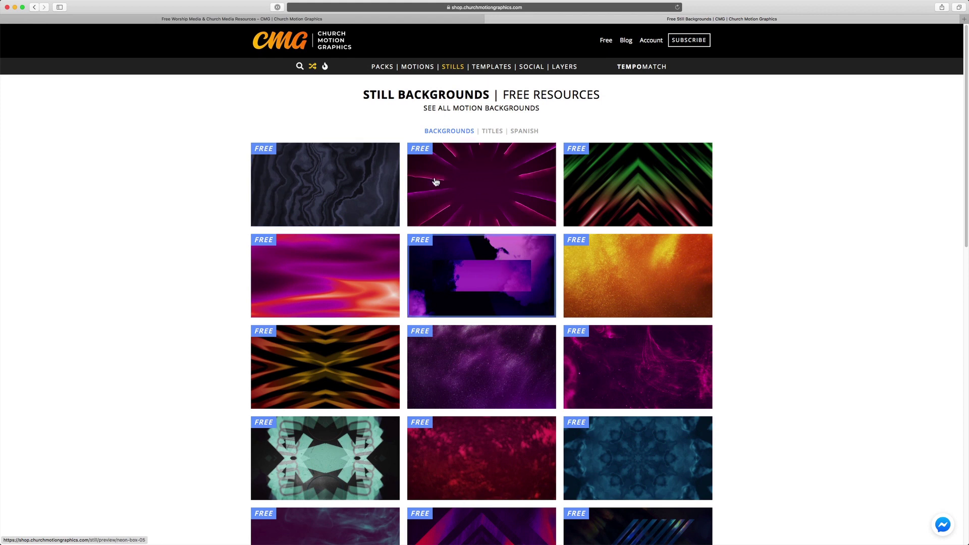
click(462, 368)
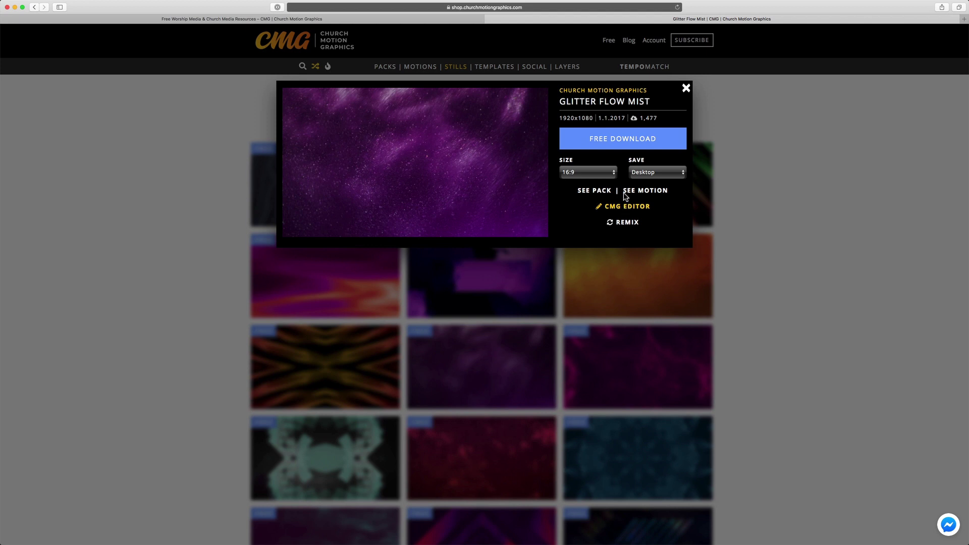
click(635, 206)
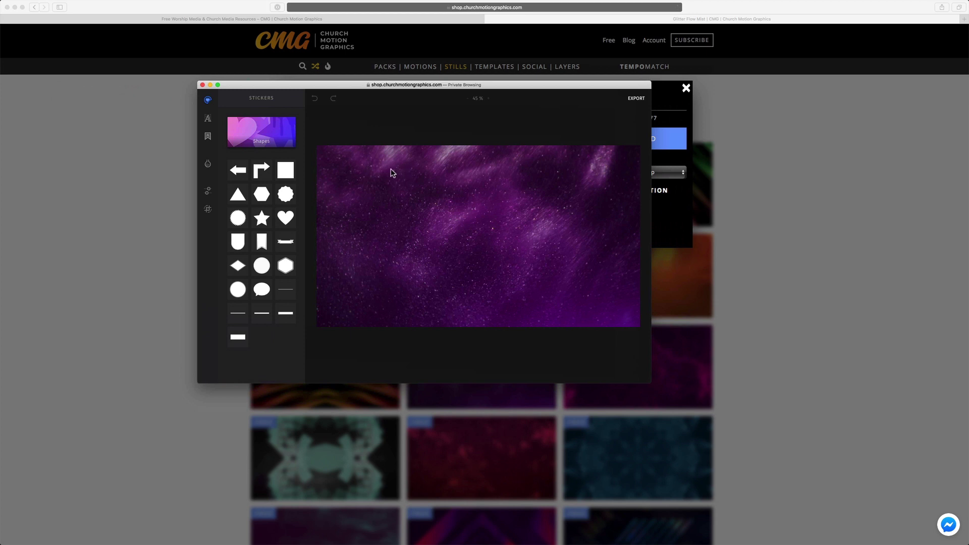
Step: Add a square shape to the background, enable its fill and colour it with the orange swatch
click(286, 170)
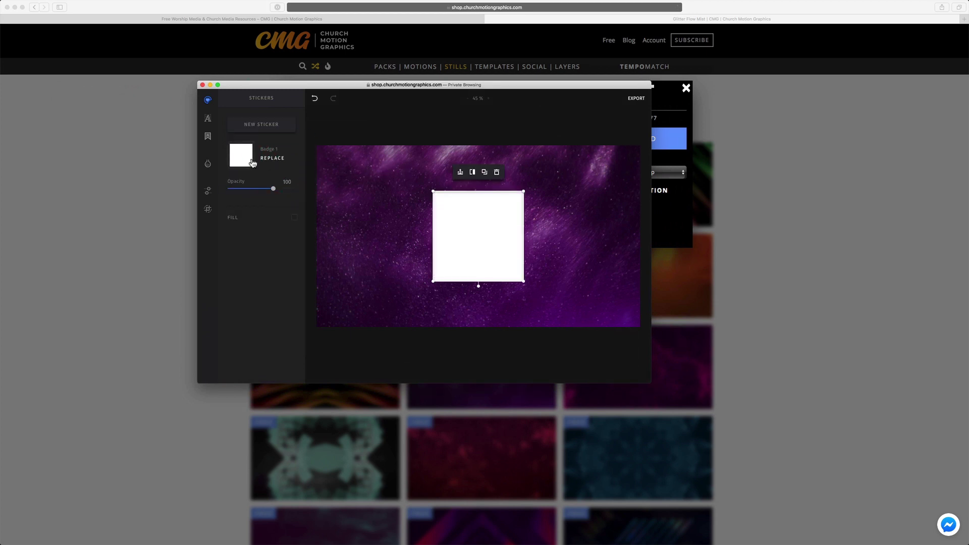
click(295, 217)
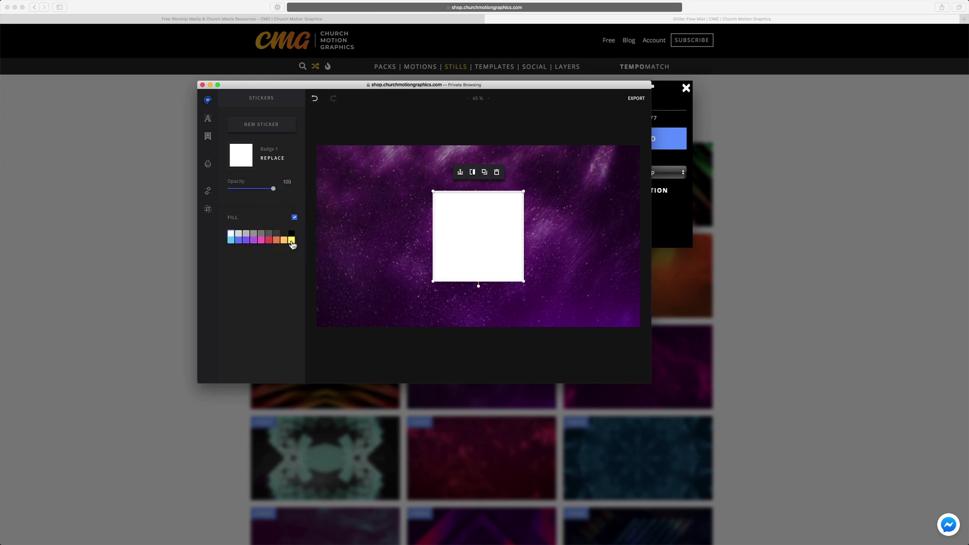
click(292, 239)
click(282, 241)
click(254, 233)
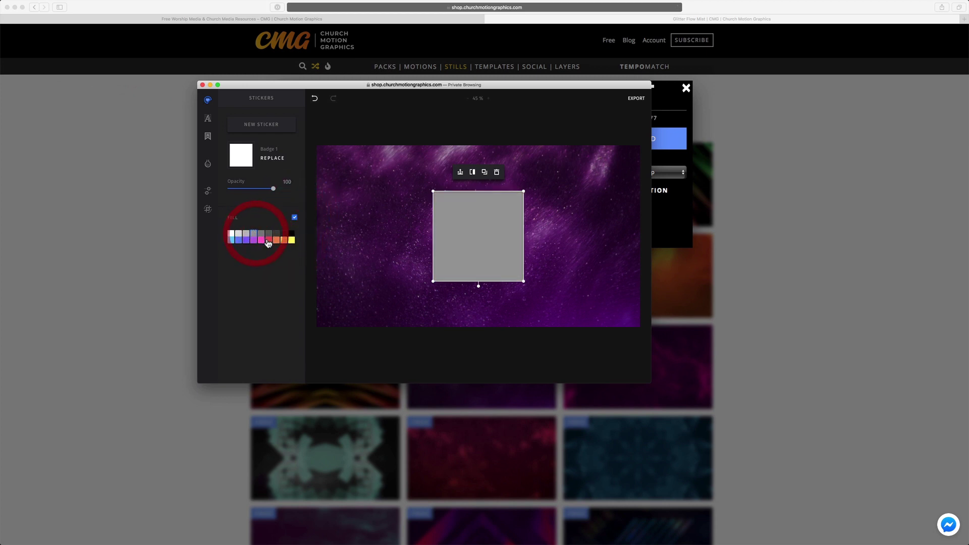
click(269, 240)
click(276, 241)
click(277, 241)
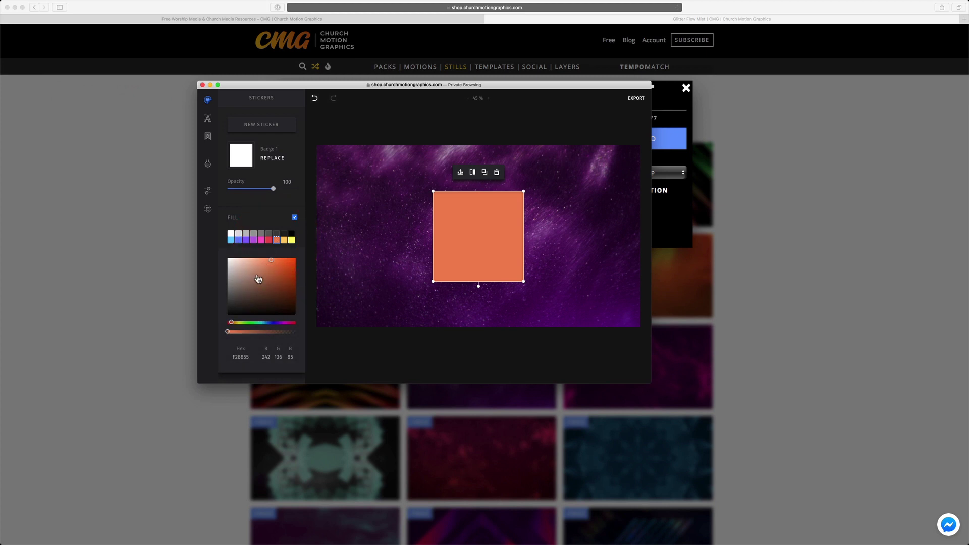
Step: Customise the square's fill to a blue with hex value 1C80F1
click(292, 257)
drag(255, 272, 281, 260)
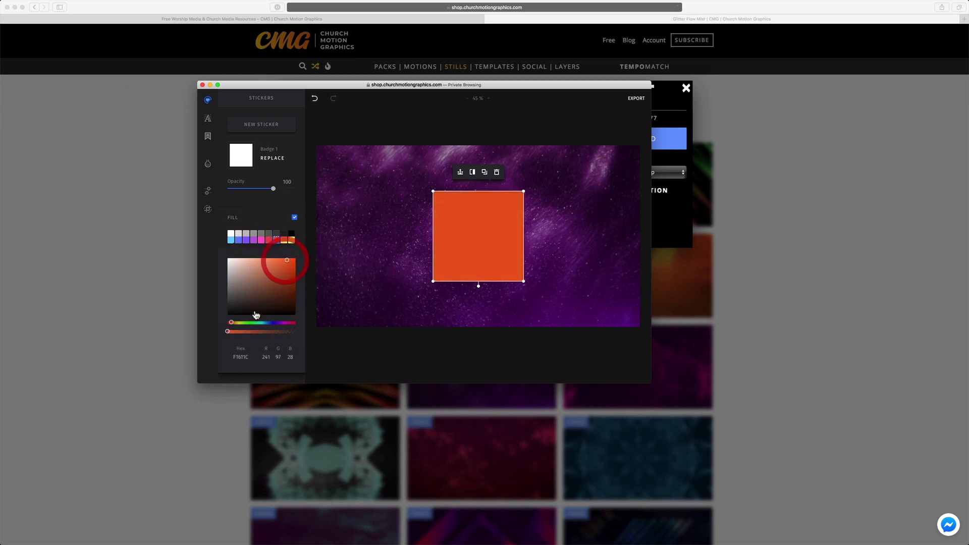
drag(254, 322, 228, 335)
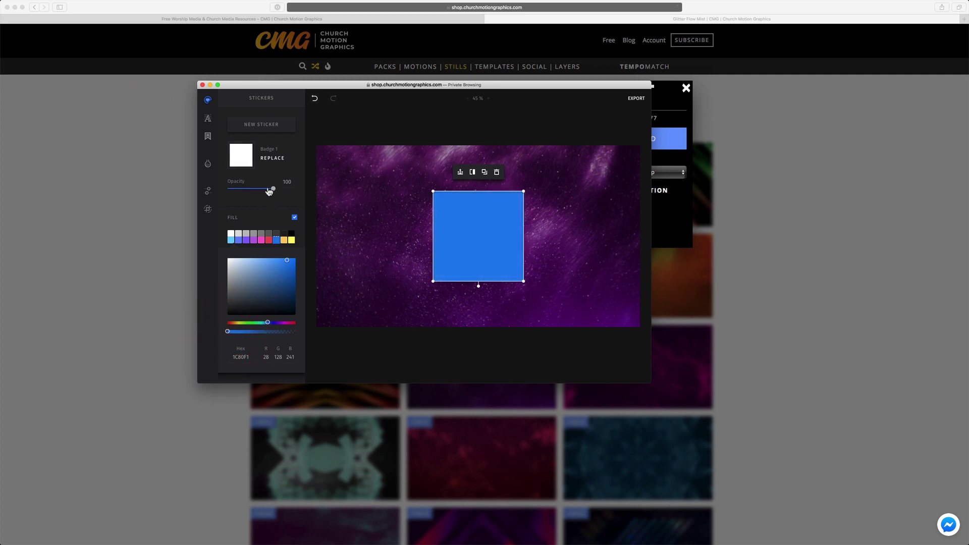
Step: Lower the opacity of the blue square to 58
drag(272, 192, 246, 196)
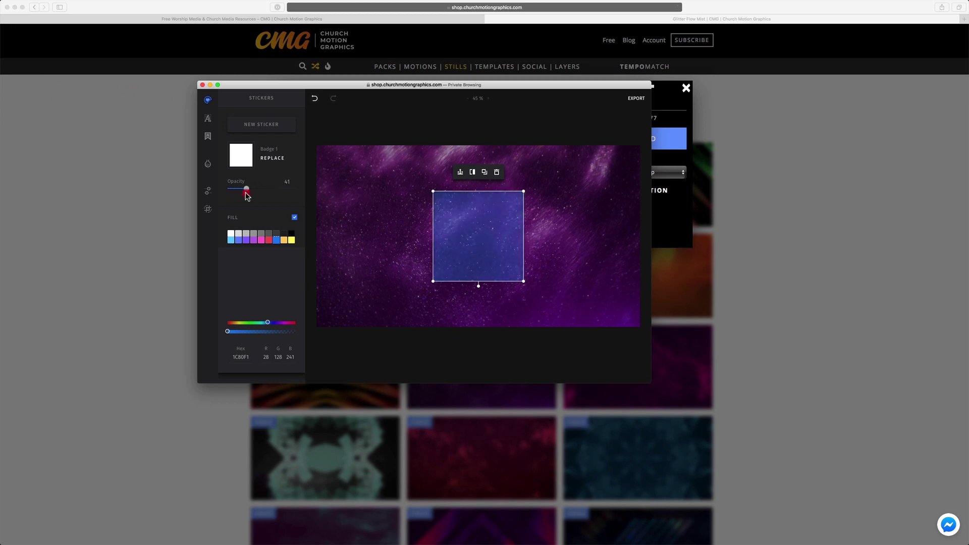
click(278, 240)
mouse_move(231, 331)
mouse_down()
mouse_move(255, 333)
mouse_move(231, 331)
mouse_up()
mouse_move(248, 191)
mouse_down()
mouse_move(287, 191)
mouse_move(244, 194)
mouse_move(283, 192)
mouse_move(254, 192)
mouse_up()
Step: Reposition the blue square slightly on the canvas and delete it
drag(438, 217, 447, 238)
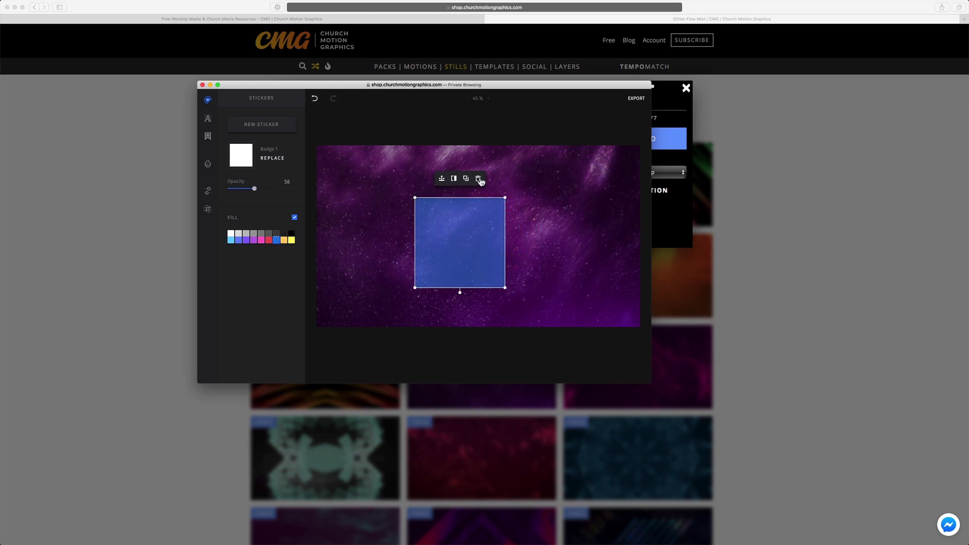
click(478, 179)
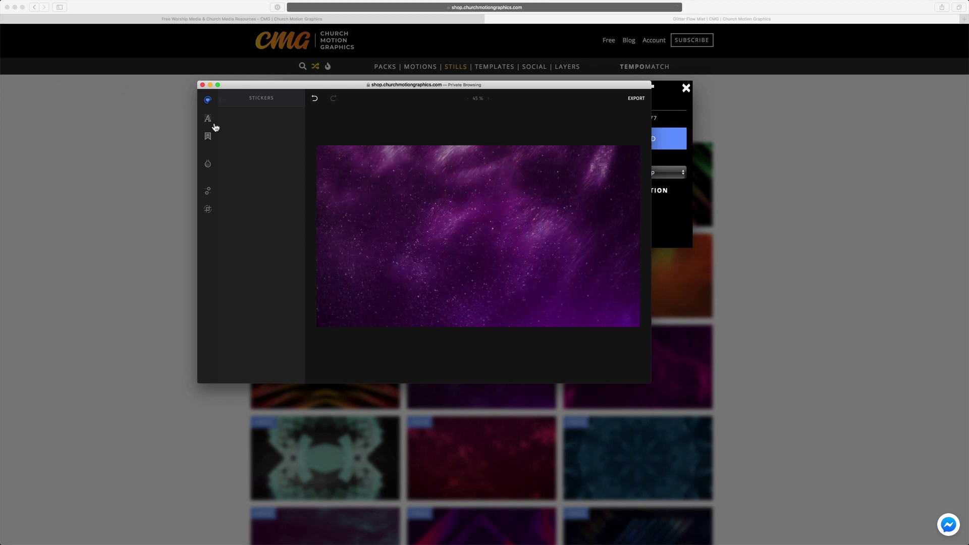
Step: Add a text element to the middle of the background and replace its placeholder with "Welcome"
mouse_move(208, 122)
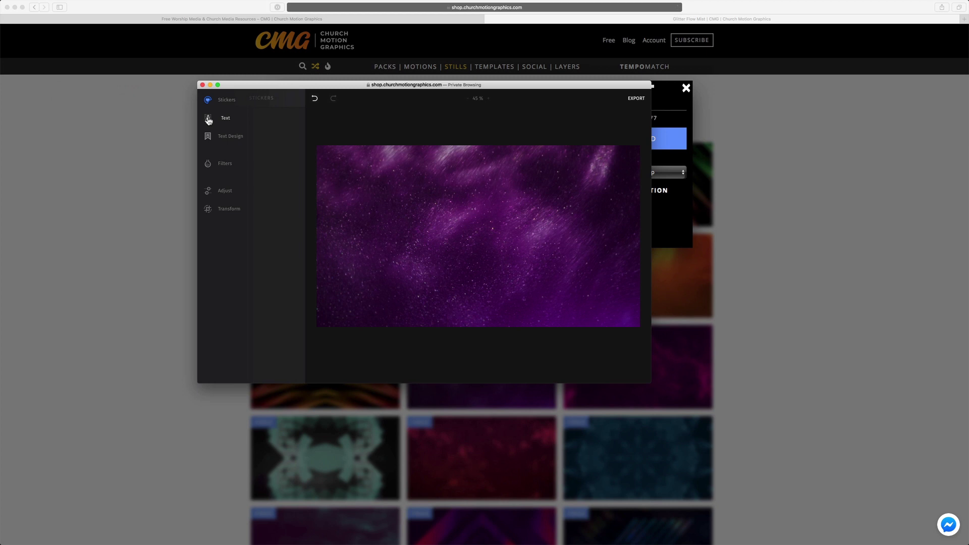
click(208, 118)
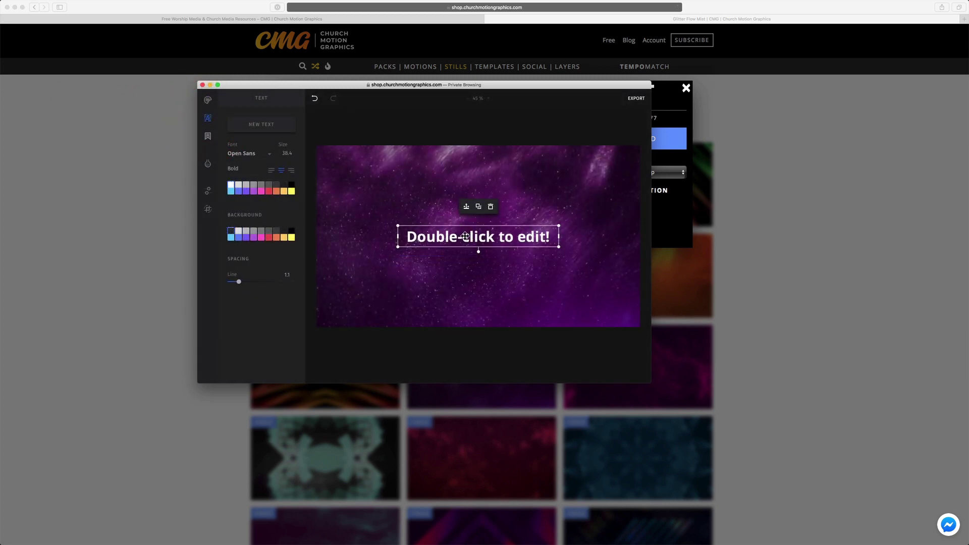
double_click(454, 237)
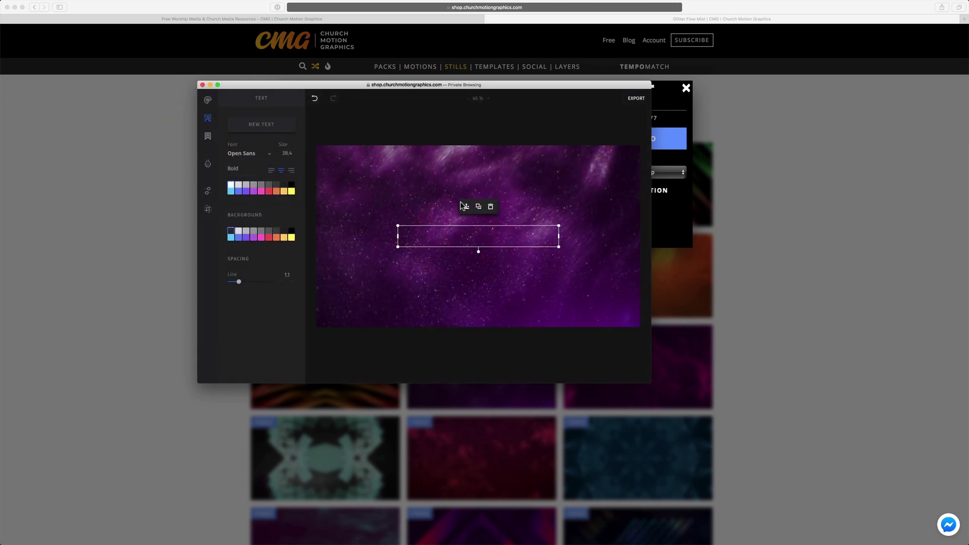
text(Welcome)
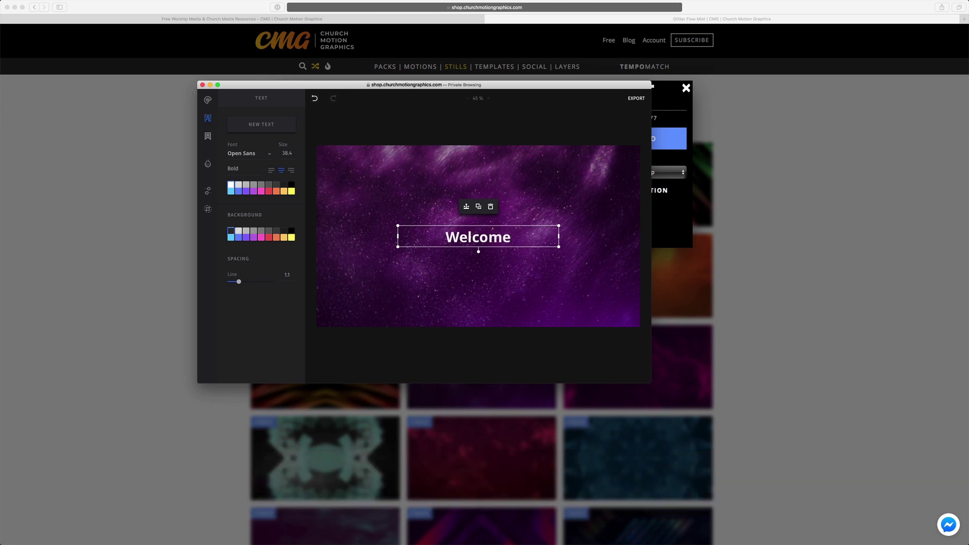
click(414, 197)
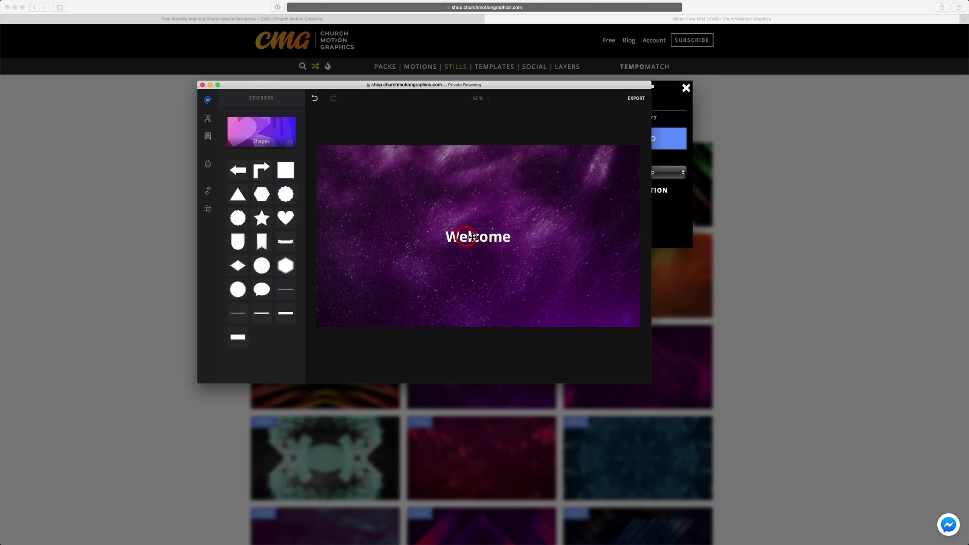
Step: Set the "Welcome" text to size 75 and change its font to the hand-drawn Amatic SC
click(456, 236)
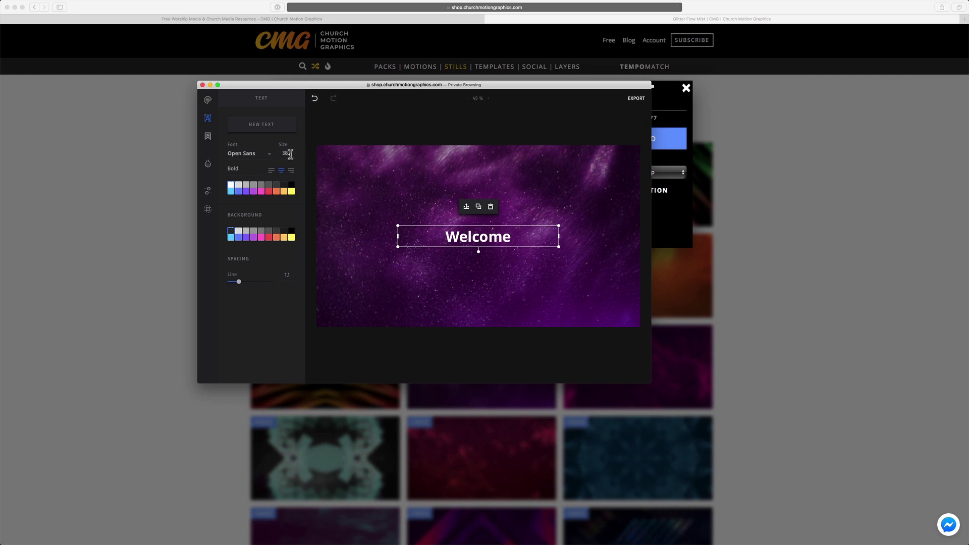
drag(398, 225, 401, 265)
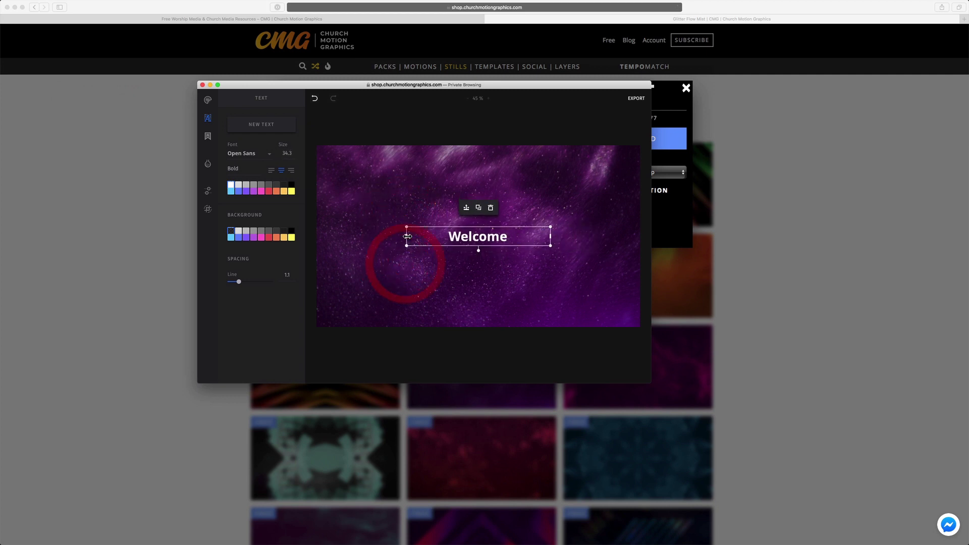
double_click(292, 153)
key(Return)
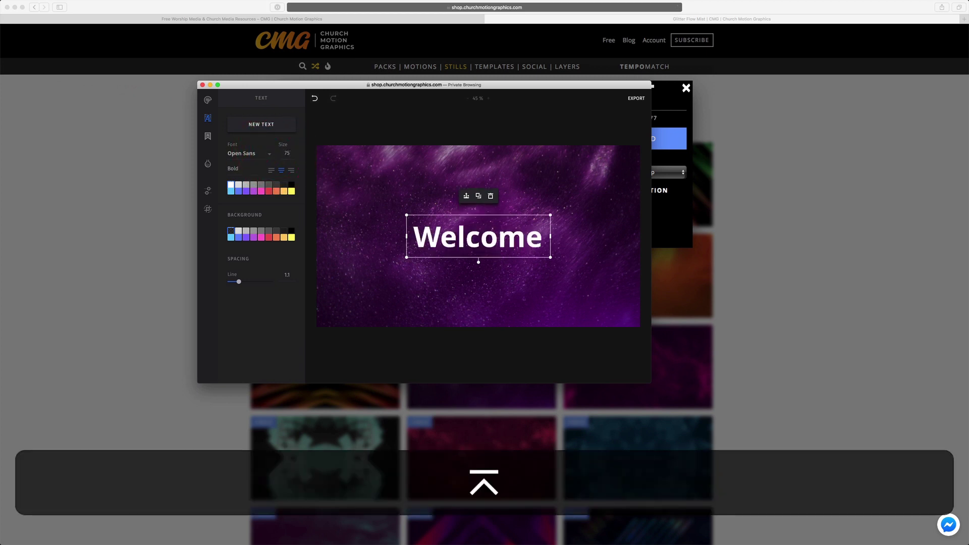
click(269, 154)
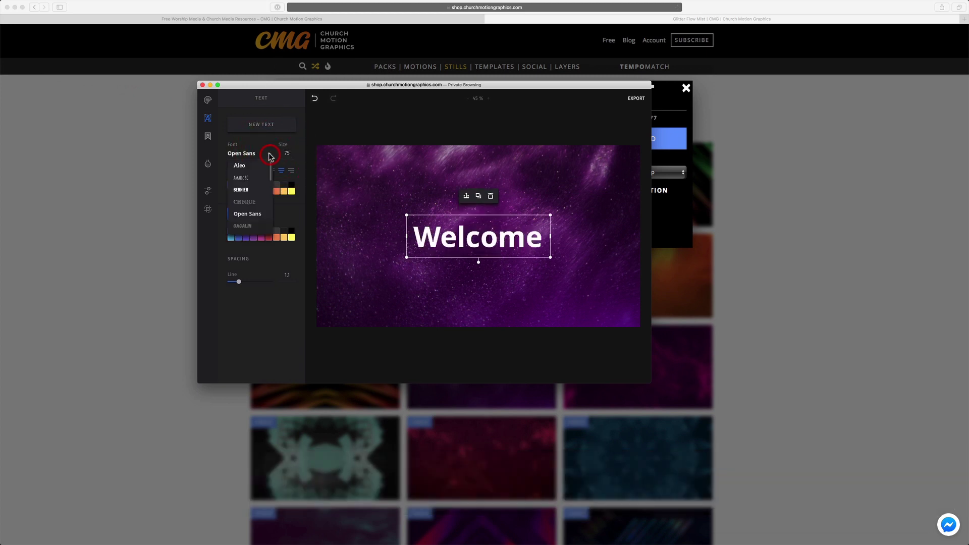
click(258, 178)
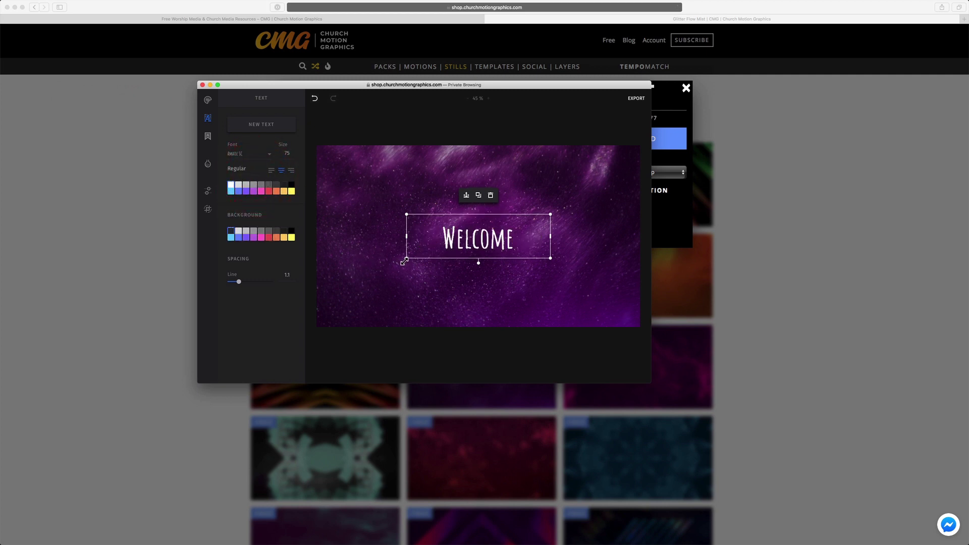
Step: Try resizing and rotating the "Welcome" text box freely, leaving the text enlarged to about size 161.2
mouse_move(405, 260)
mouse_down()
mouse_move(368, 288)
mouse_move(416, 272)
mouse_up()
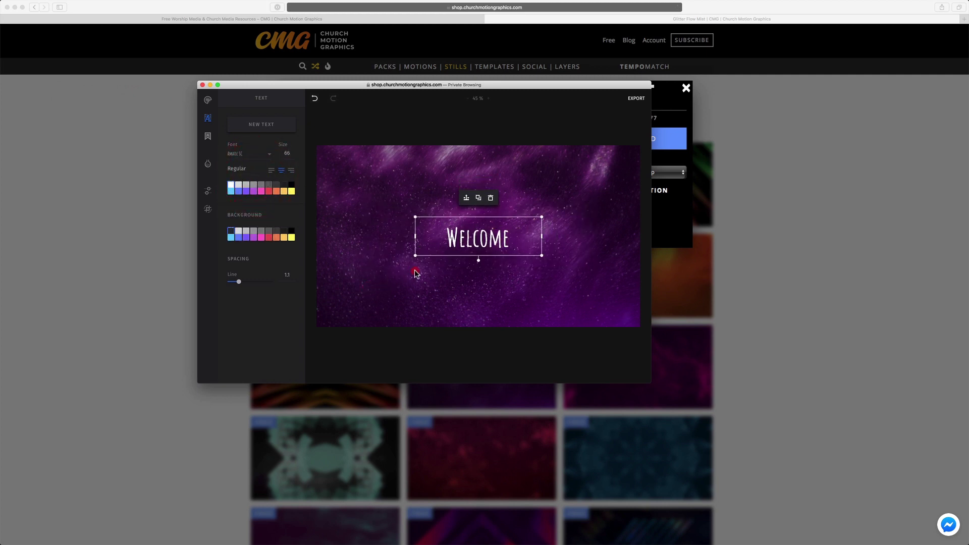
drag(415, 235, 373, 239)
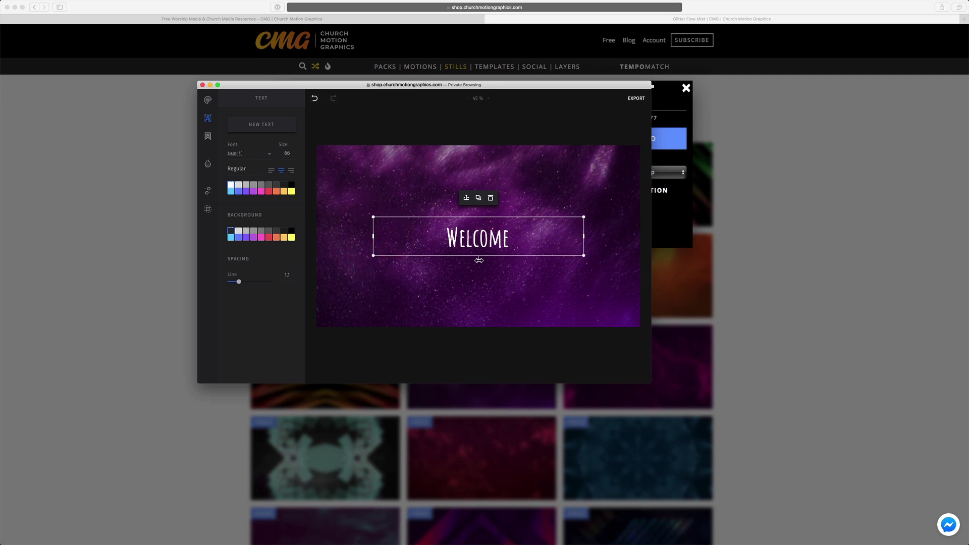
mouse_move(478, 261)
mouse_down()
mouse_move(493, 259)
mouse_move(457, 254)
mouse_move(495, 255)
mouse_move(504, 236)
mouse_move(478, 260)
mouse_move(504, 235)
mouse_move(461, 254)
mouse_move(473, 254)
mouse_up()
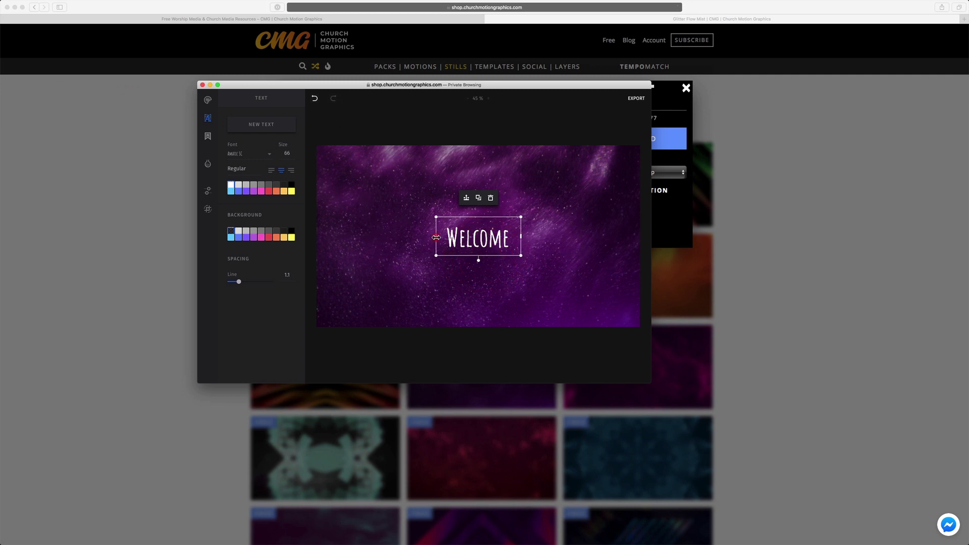
drag(372, 255, 380, 307)
click(380, 306)
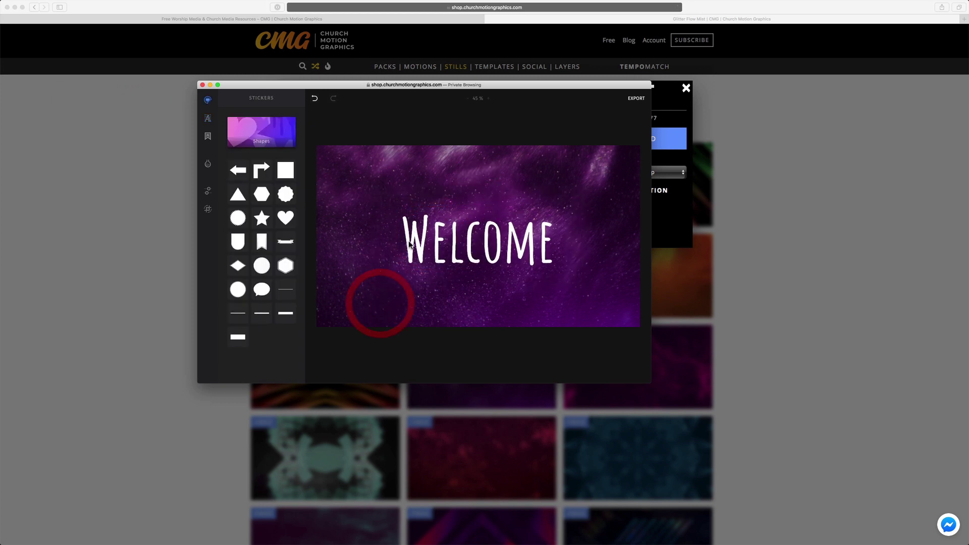
Step: Try left and right alignment on the "Welcome" text and return it to centred alignment
click(412, 241)
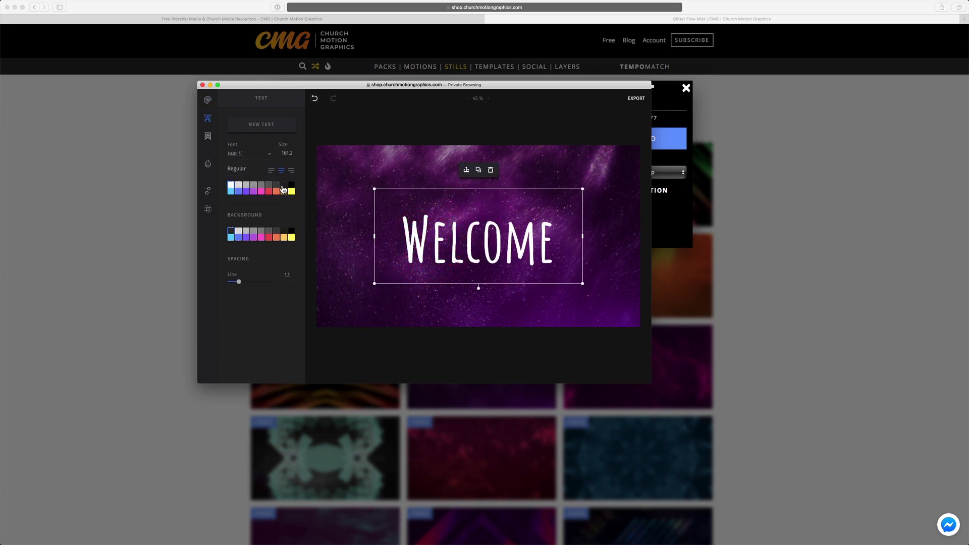
click(272, 172)
click(291, 172)
click(282, 171)
Step: Try yellow shades on the "Welcome" text and set its colour to a bright blue, hex 0111F3
click(291, 191)
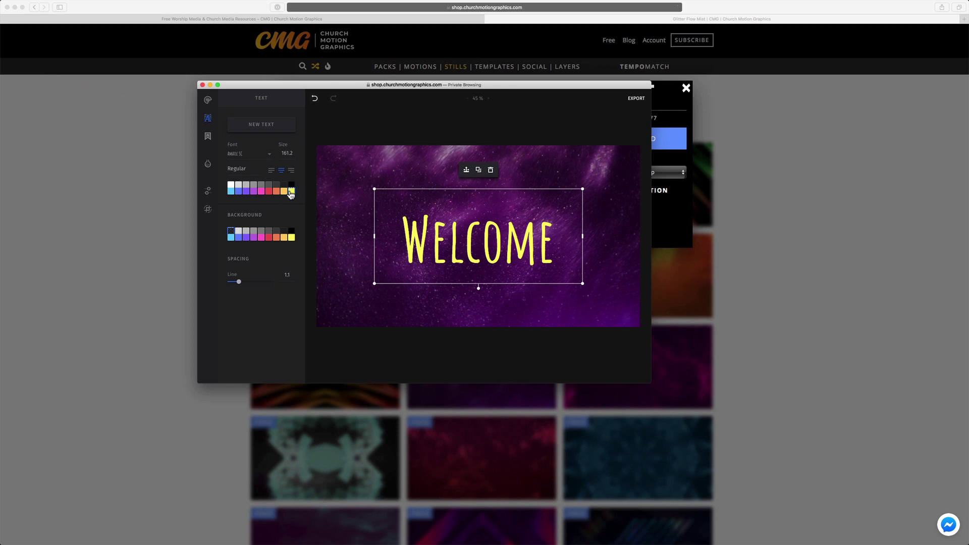
click(291, 195)
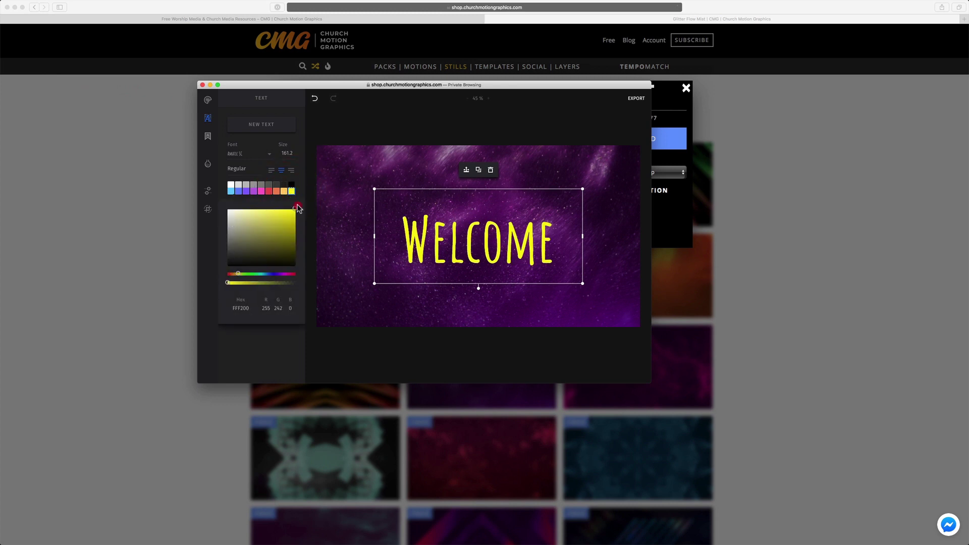
click(281, 236)
click(293, 242)
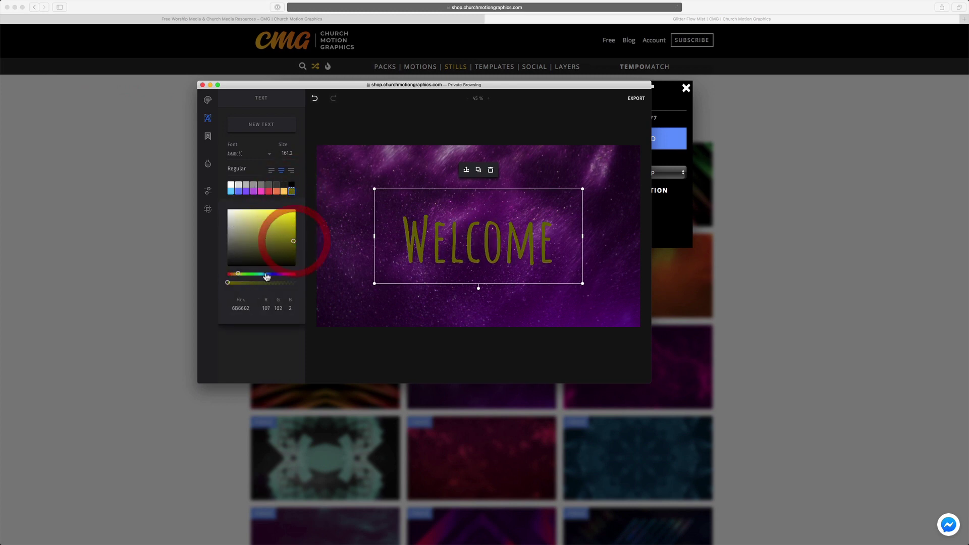
click(274, 274)
drag(283, 237, 297, 206)
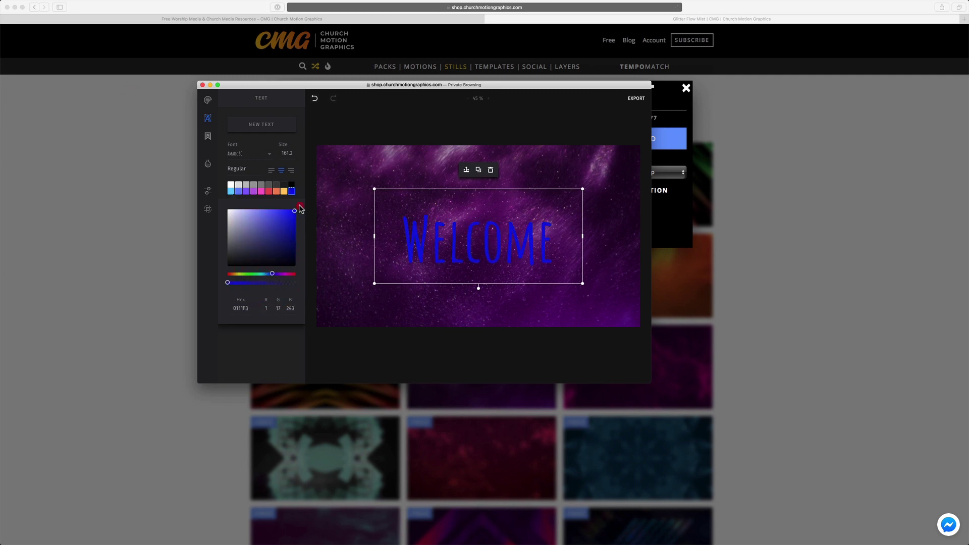
Step: Try reducing the opacity of the blue "Welcome" text and recolour it with the light orange preset
drag(228, 286, 284, 283)
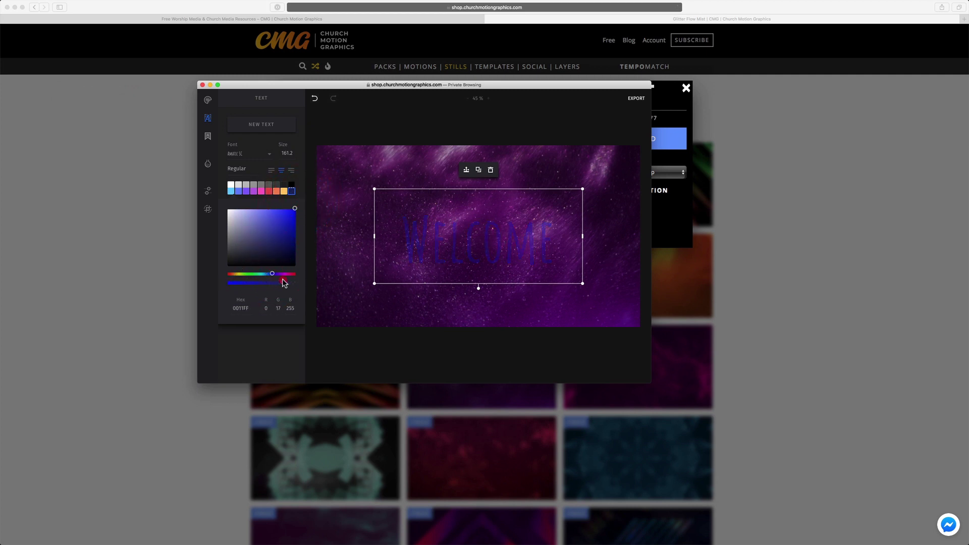
click(231, 275)
click(291, 191)
click(283, 192)
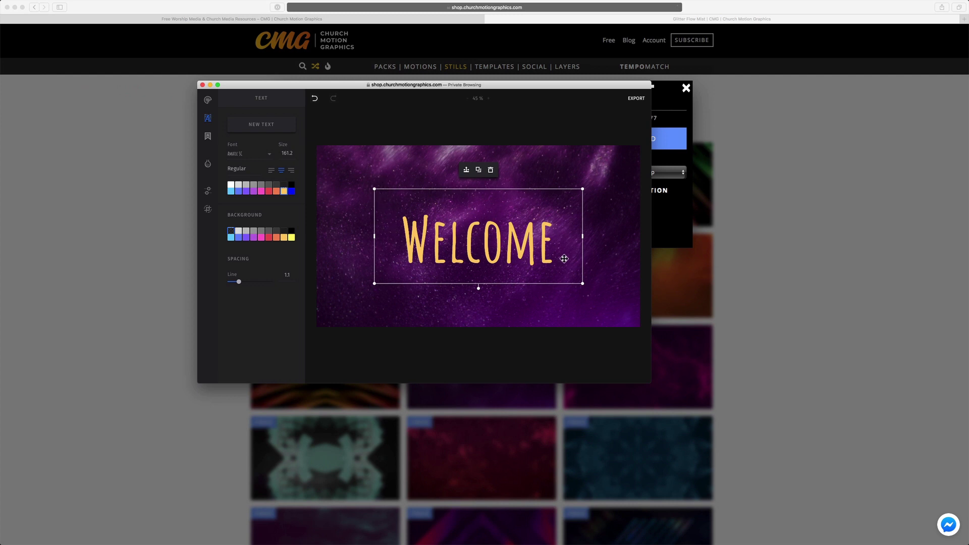
Step: Try light orange and black backgrounds behind the "Welcome" text, including the black's transparency, and return it to no background
click(281, 241)
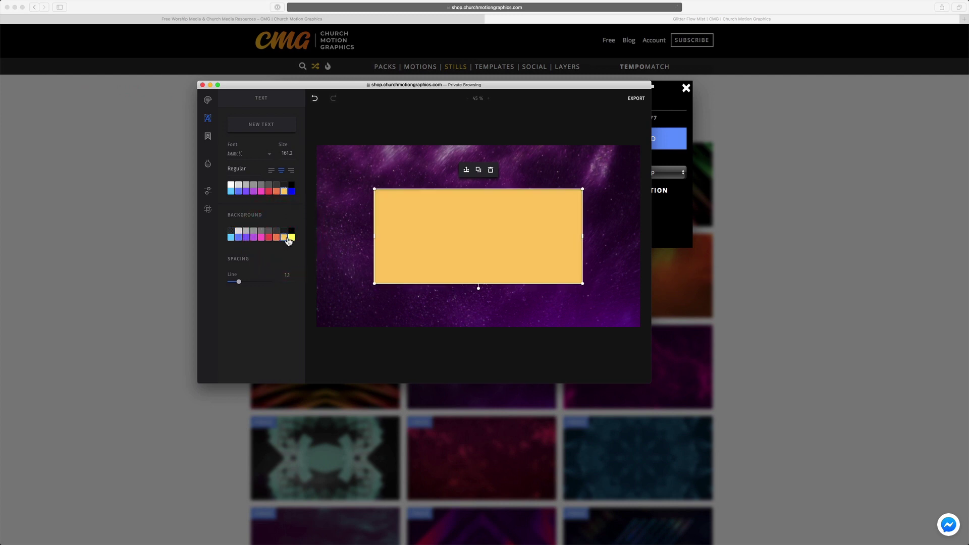
click(291, 231)
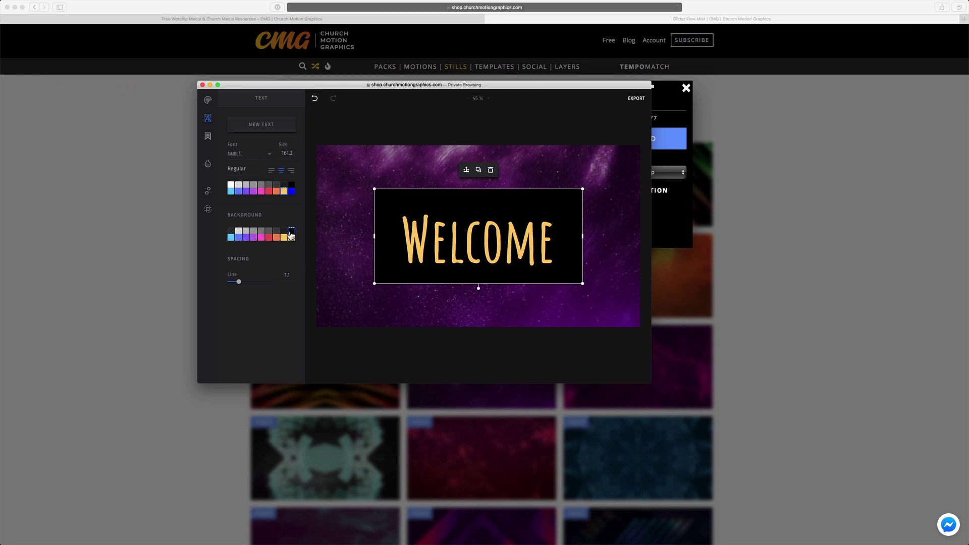
click(291, 233)
drag(254, 325, 227, 322)
click(294, 232)
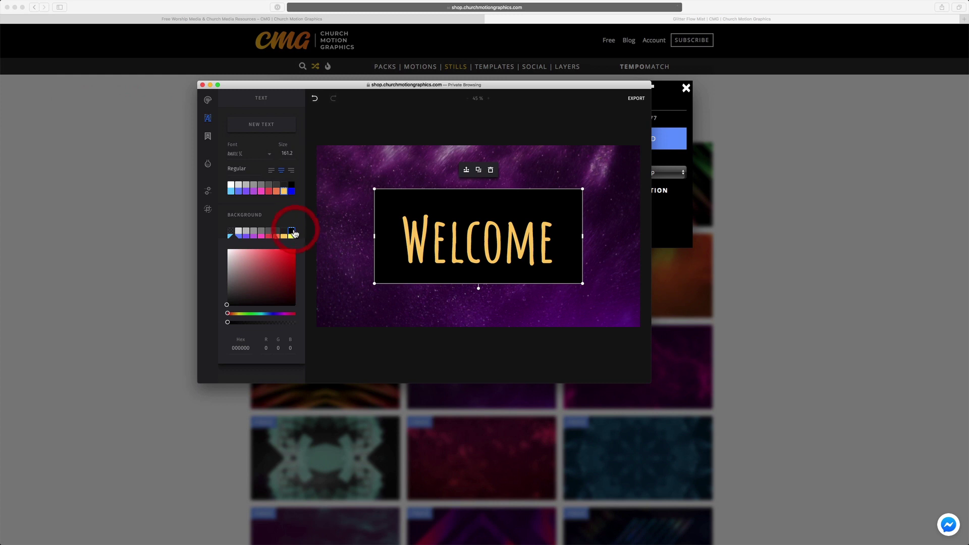
click(231, 233)
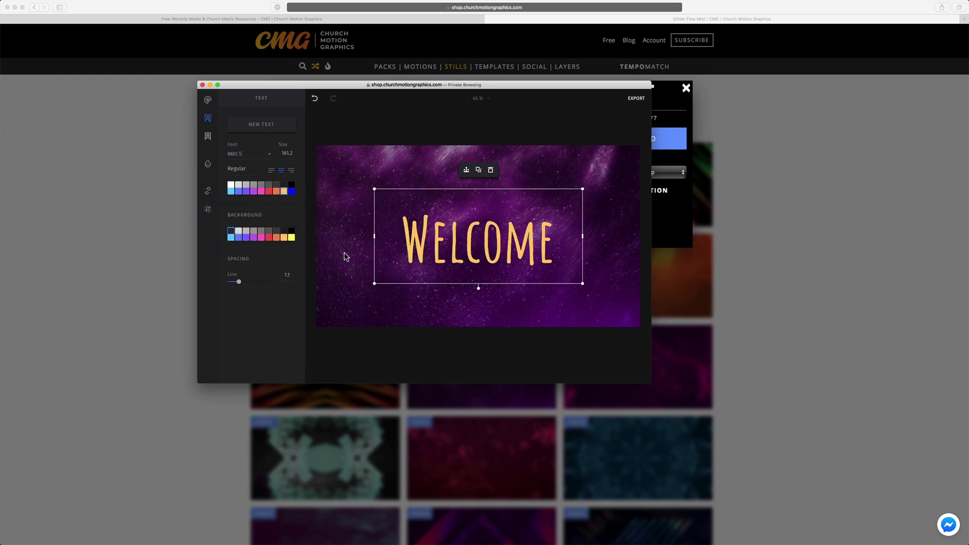
Step: Add a second line reading "To Church" below "Welcome" in the same text box
double_click(498, 252)
click(548, 241)
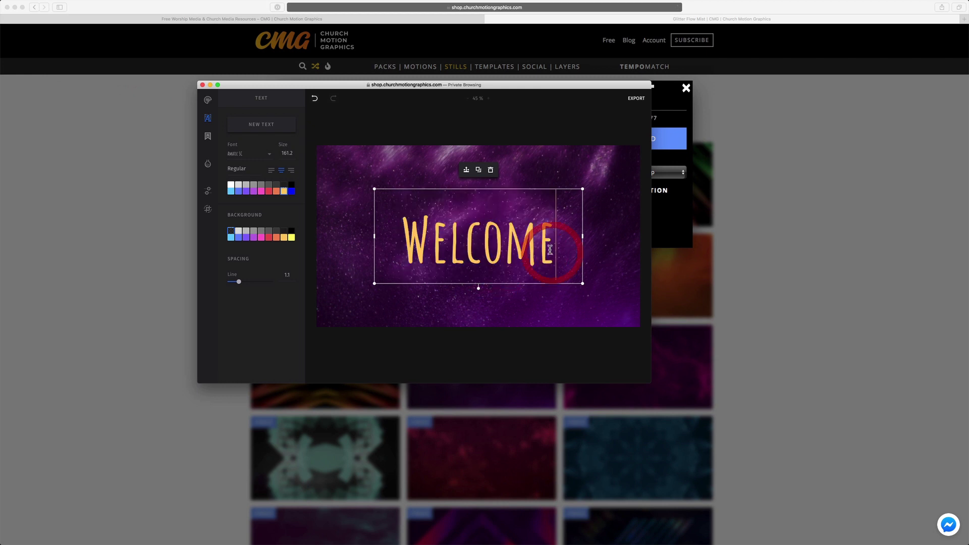
key(Return)
text(To Church)
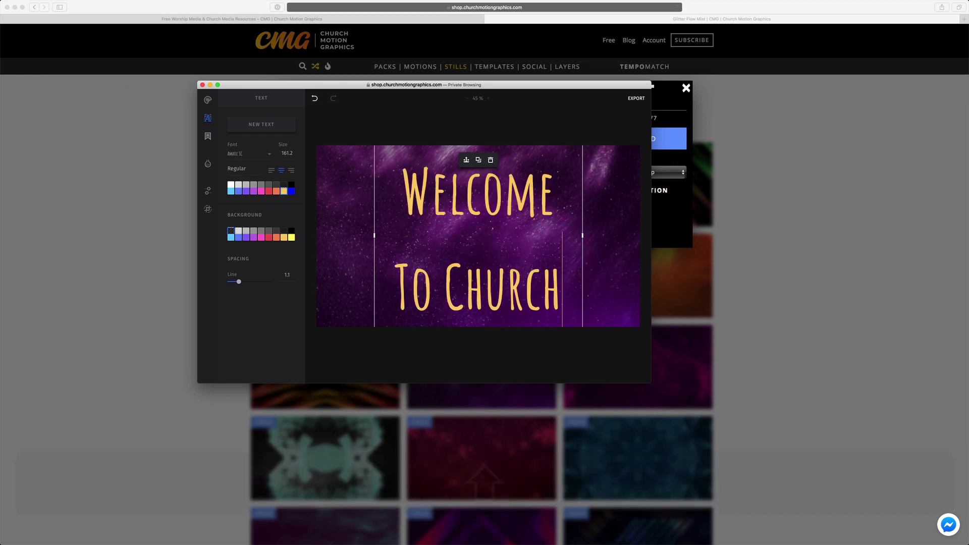
click(630, 241)
Step: Set the two-line text's line spacing to 0.6 and its size to 45
click(473, 209)
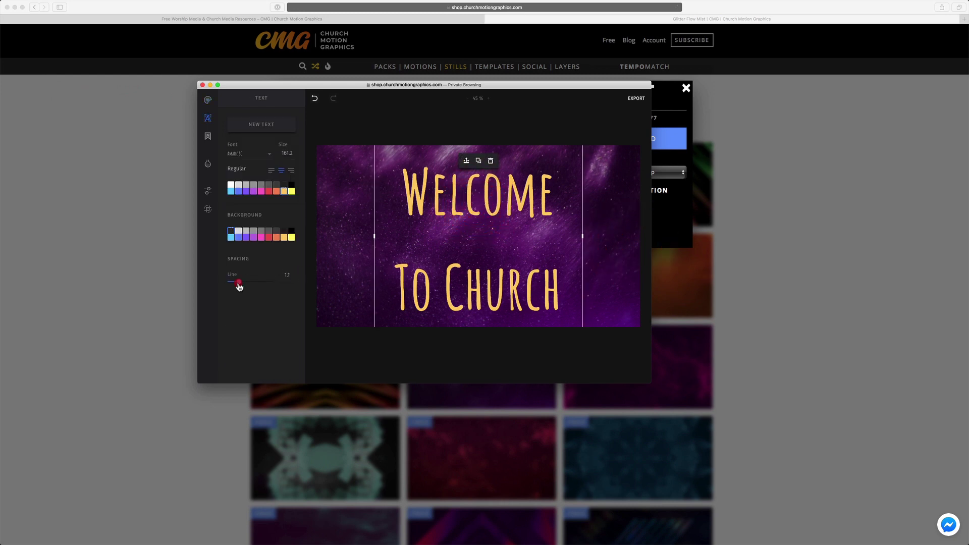
drag(239, 286, 230, 286)
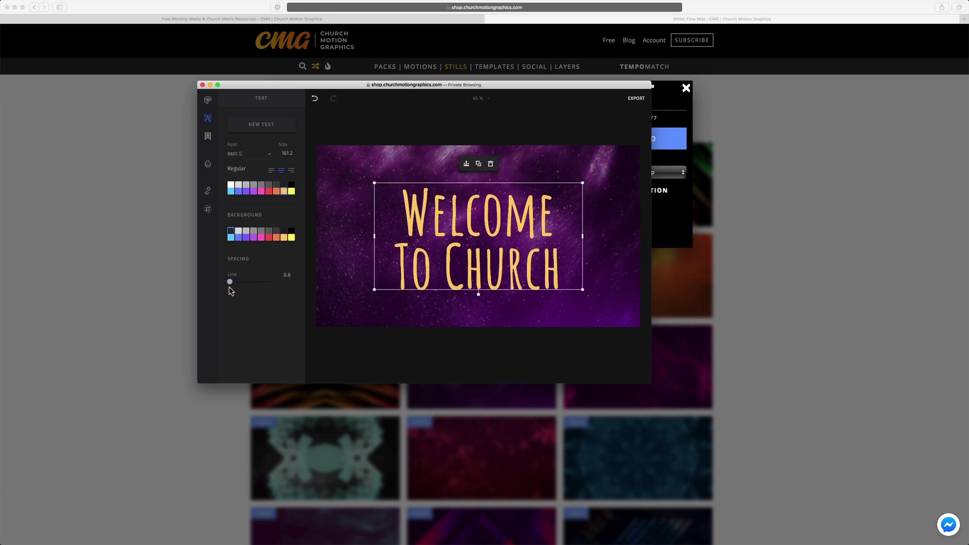
click(286, 153)
text(45)
key(Return)
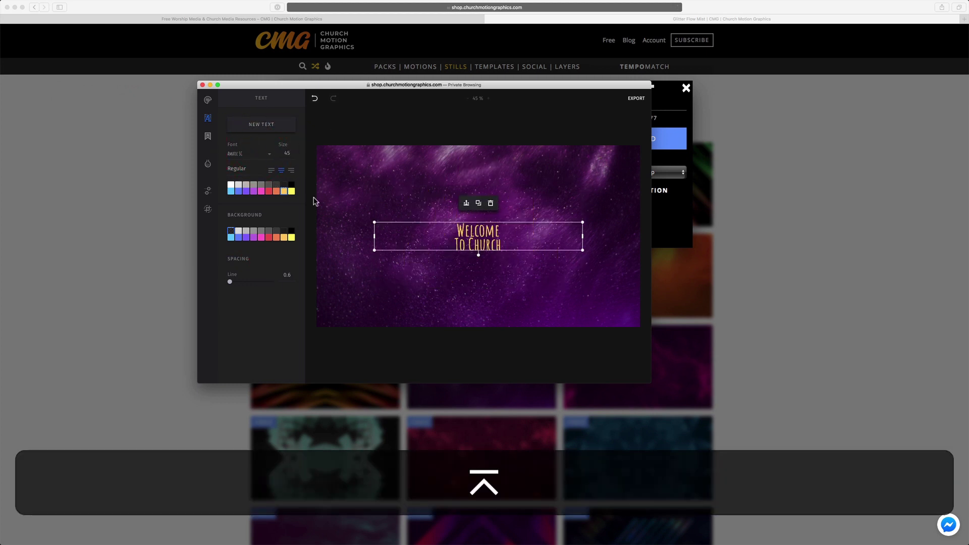
Step: Enlarge the two-line text freely to about size 73.2 and set its line spacing to 0.9
drag(374, 236, 355, 262)
drag(232, 281, 302, 271)
click(374, 259)
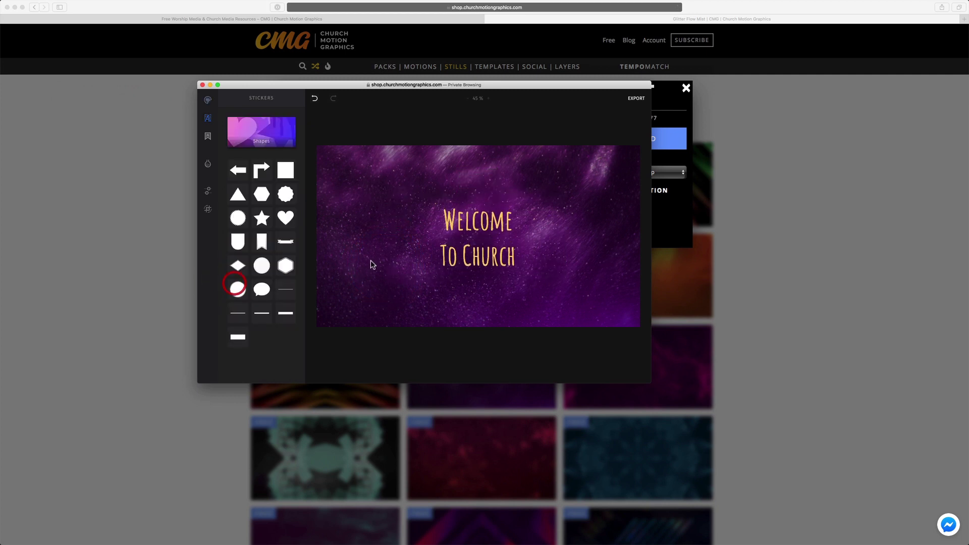
Step: Delete the two-line text box and add a new text design reading "Welcome To Church"
click(485, 230)
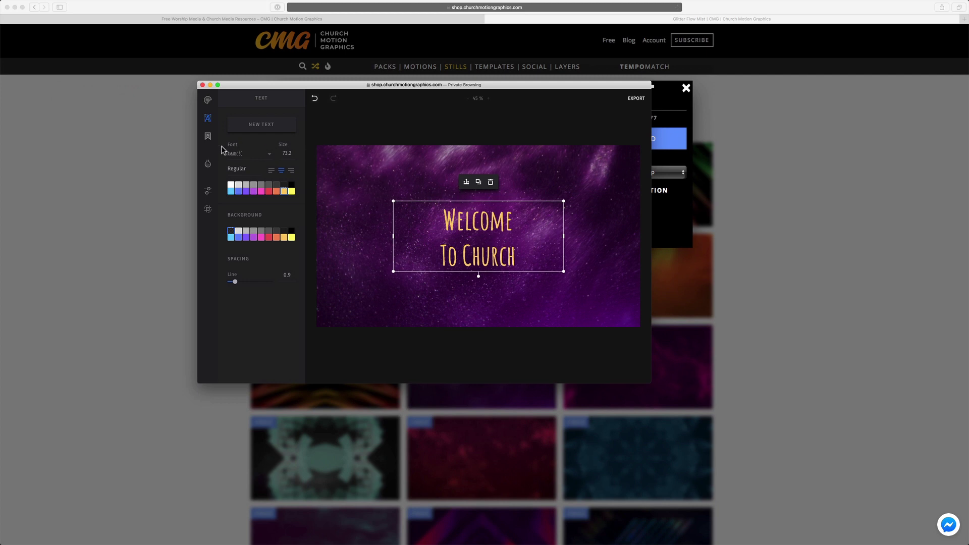
click(492, 184)
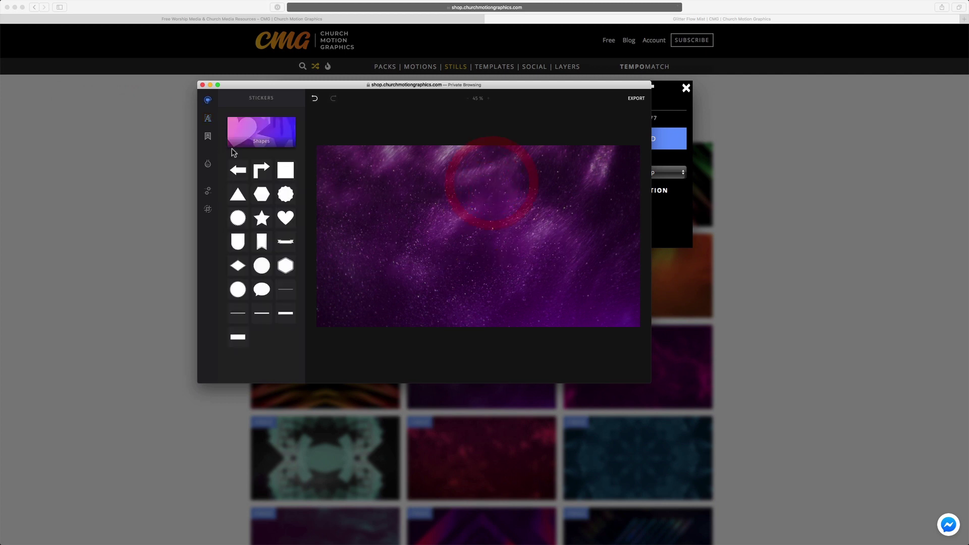
click(207, 137)
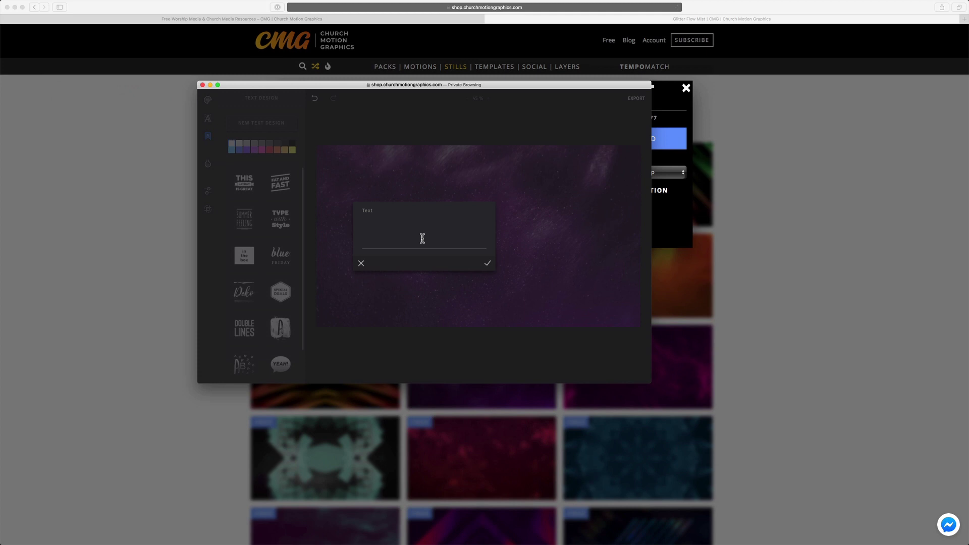
text(We)
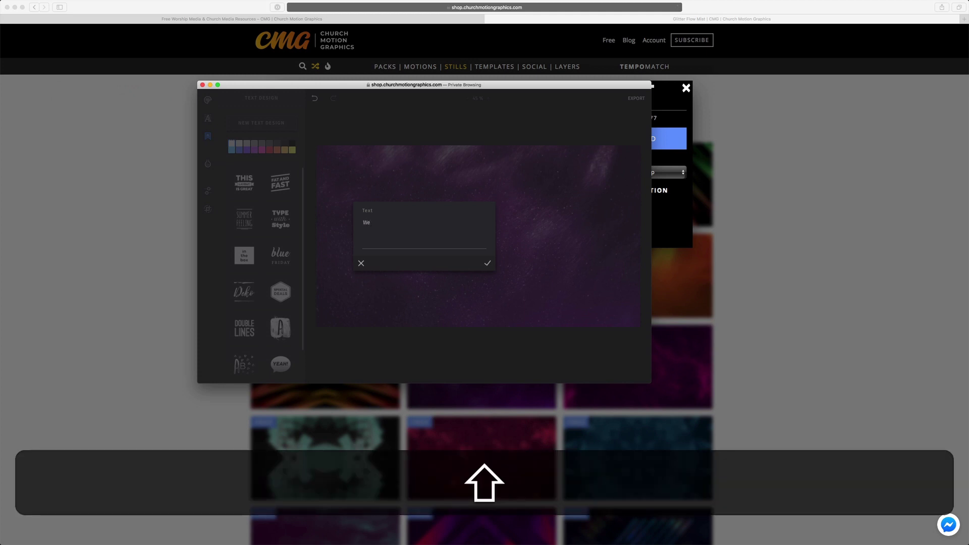
text(kcine)
key(BackSpace)
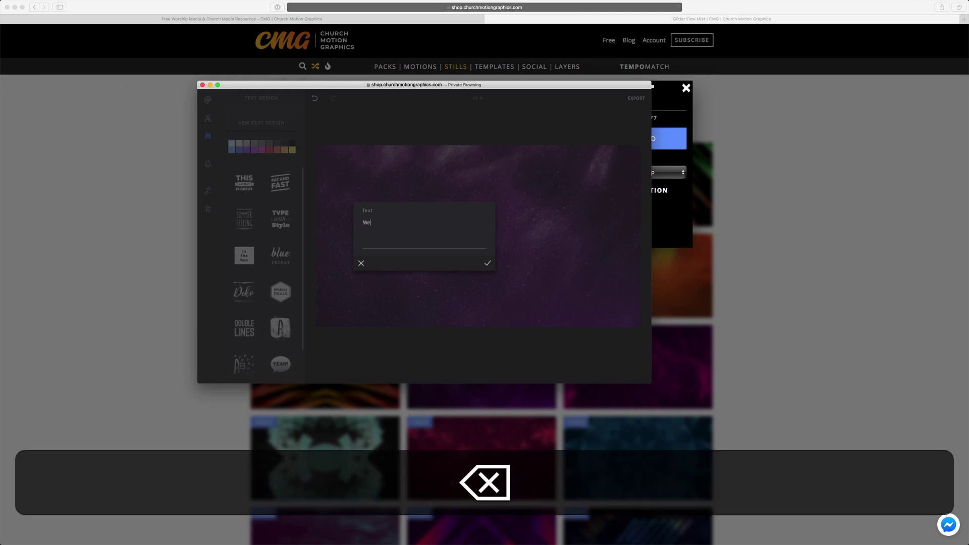
text(lcome To Church)
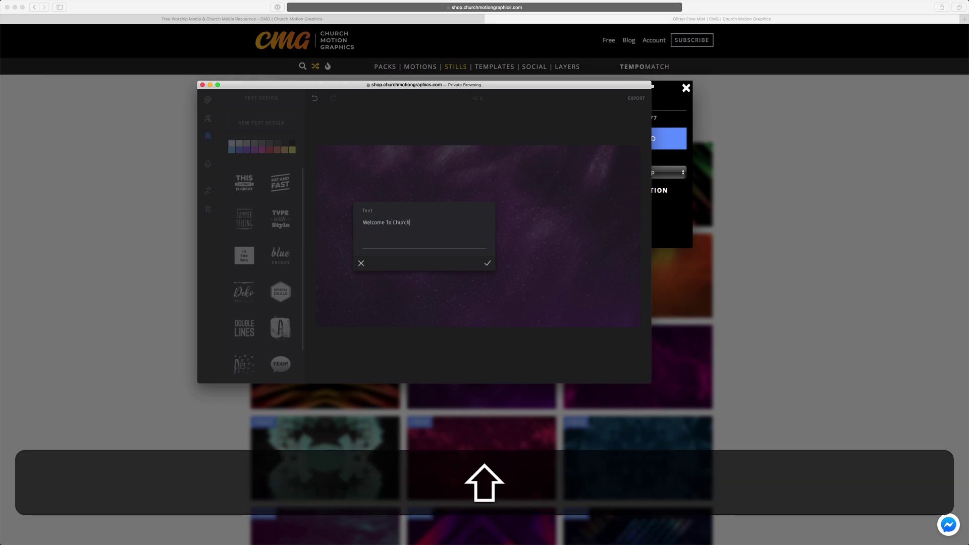
click(488, 265)
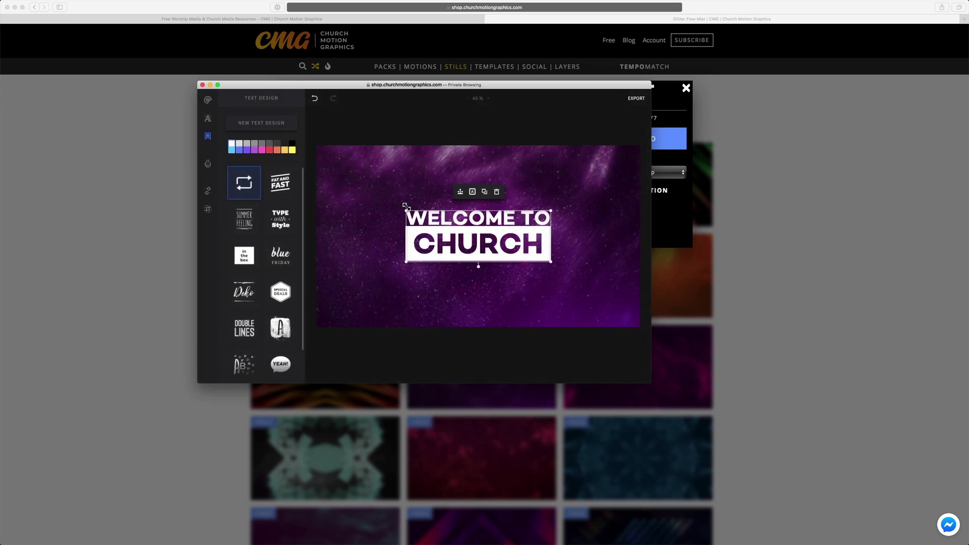
Step: Enlarge the text design and try several shuffled variations of its initial banner-style layout
drag(406, 207, 378, 184)
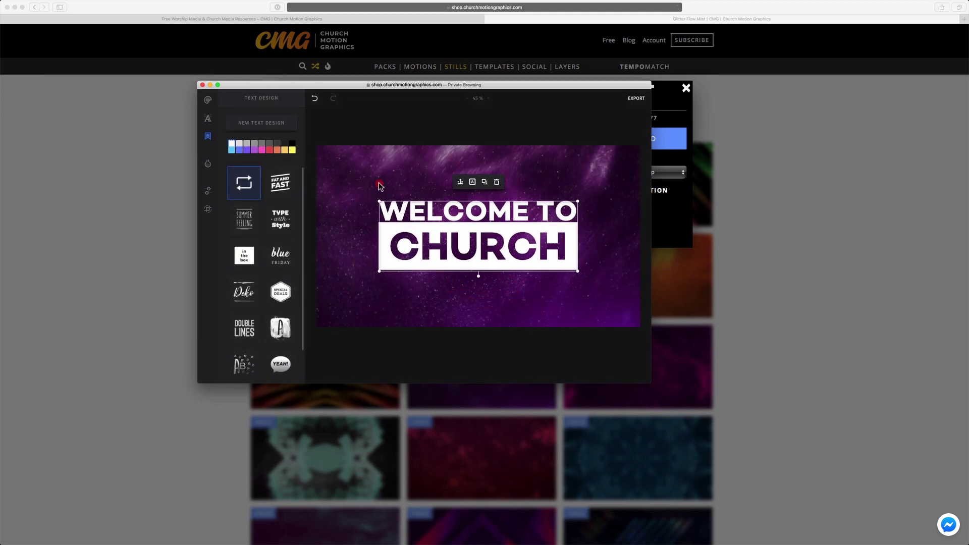
click(244, 184)
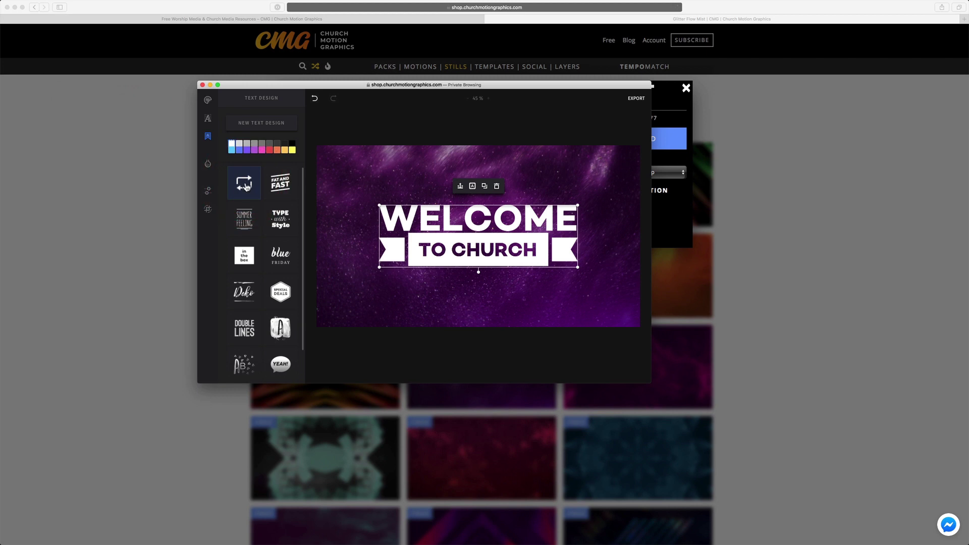
click(244, 186)
click(241, 189)
click(243, 189)
click(245, 190)
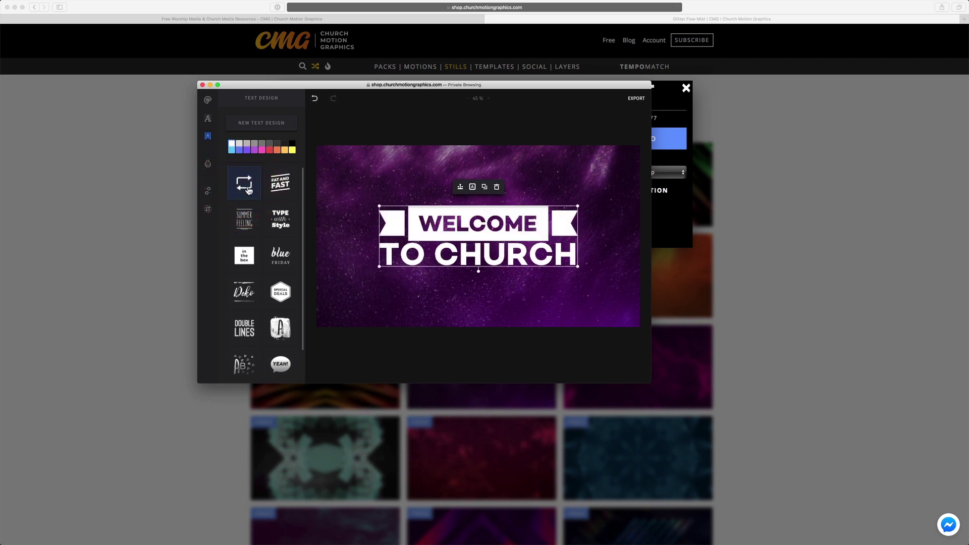
Step: Try variations of the "Fat and Fast" and "Type with Style" layouts on the text design
click(283, 189)
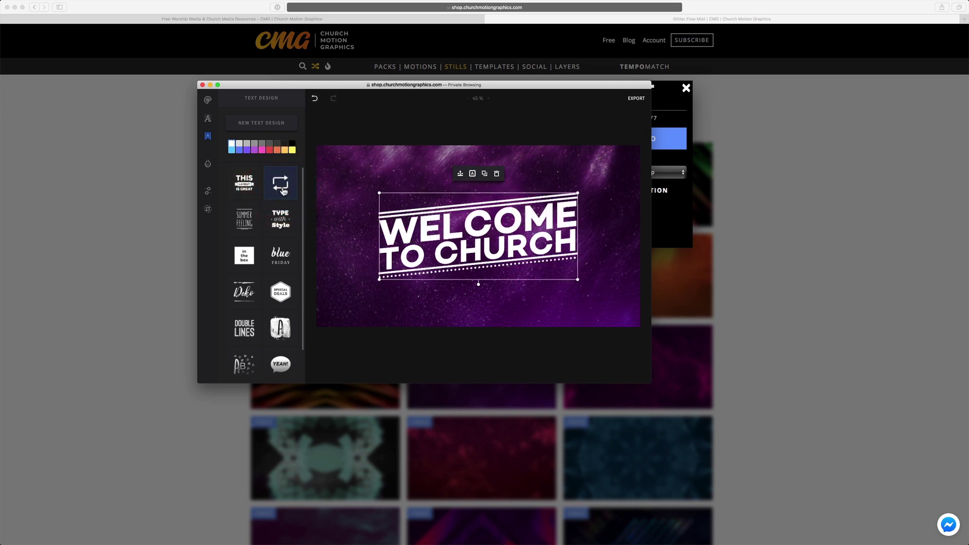
click(281, 186)
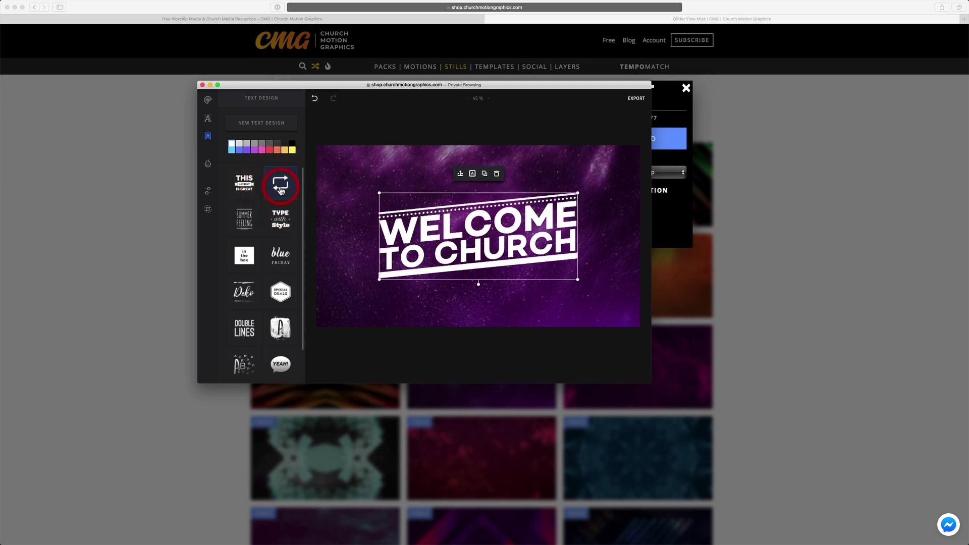
click(280, 218)
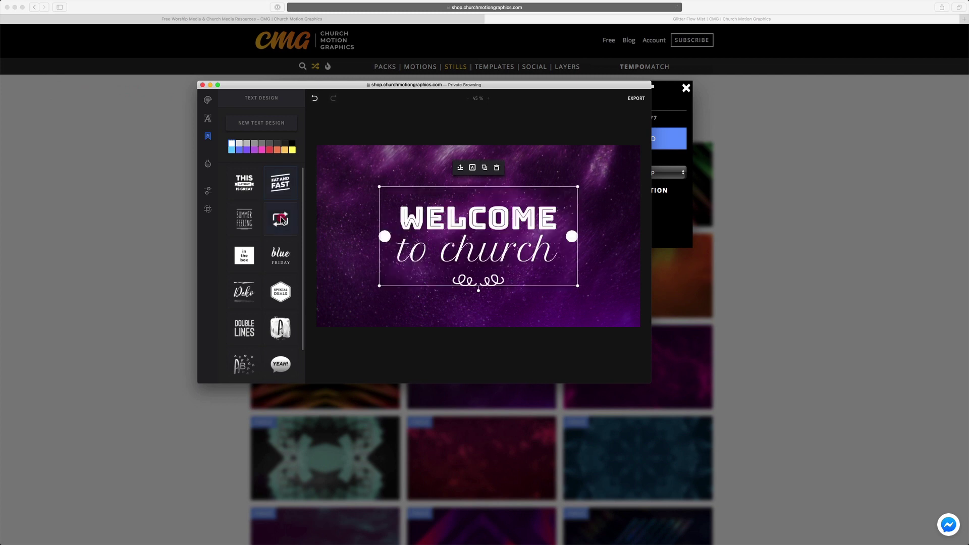
click(281, 219)
click(282, 220)
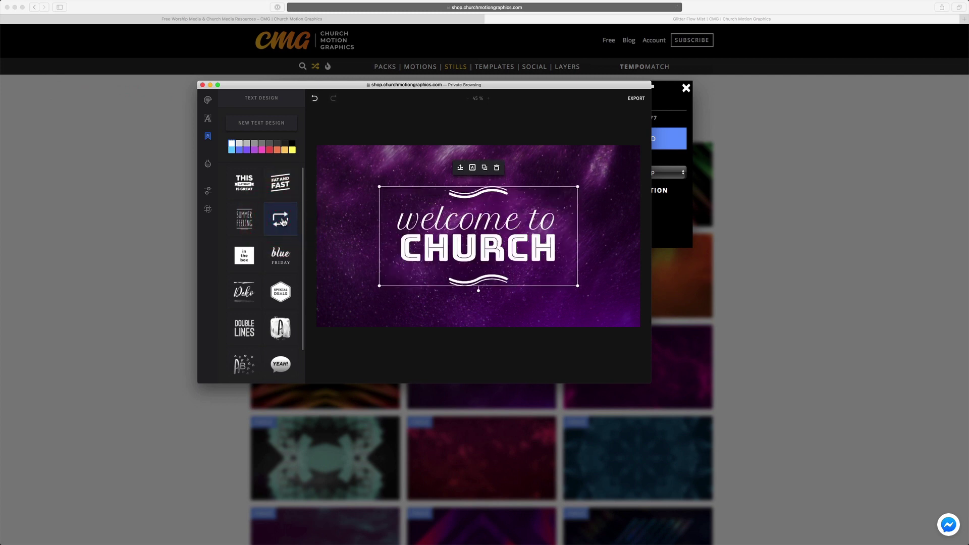
click(281, 220)
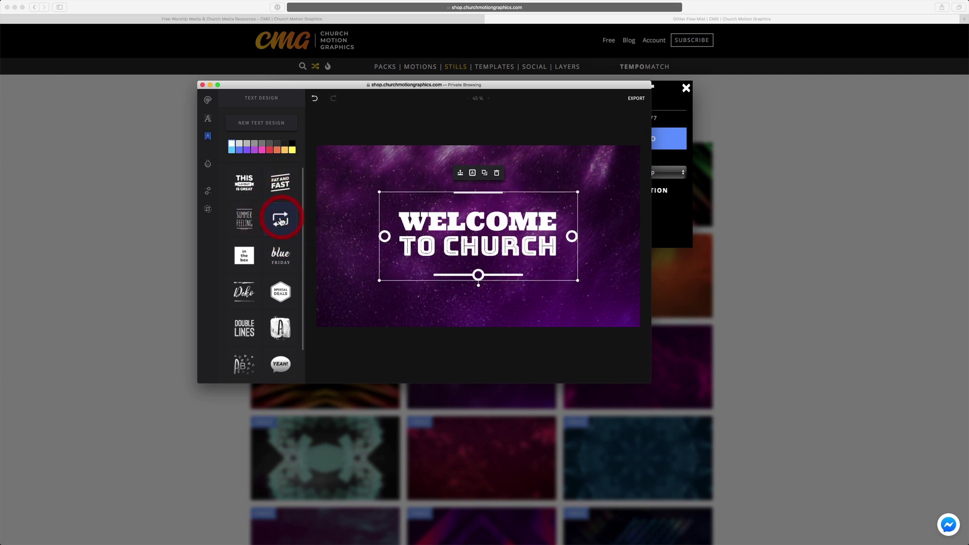
Step: Apply the "Summer Feeling" layout and shuffle it until a larger "Church" sits beneath "Welcome To" on one line
click(252, 225)
click(251, 225)
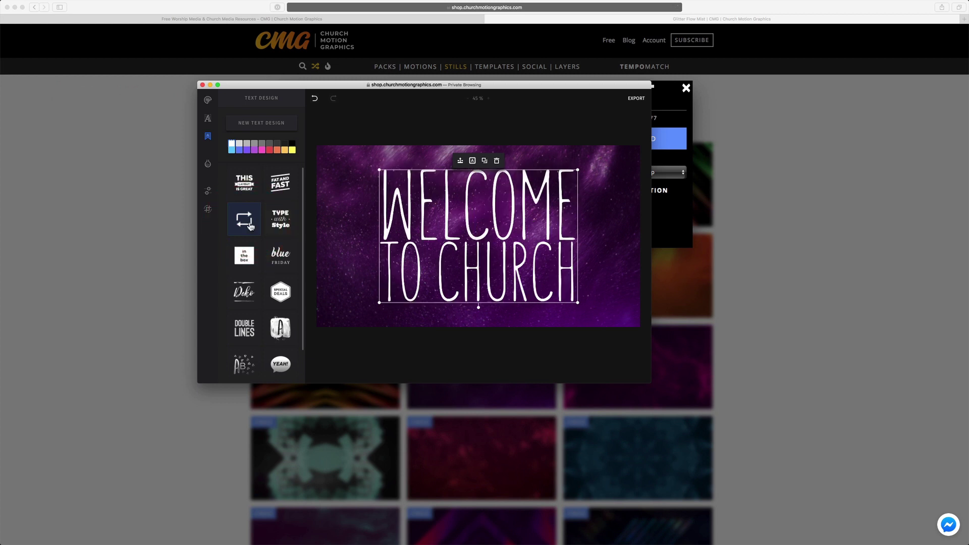
click(253, 222)
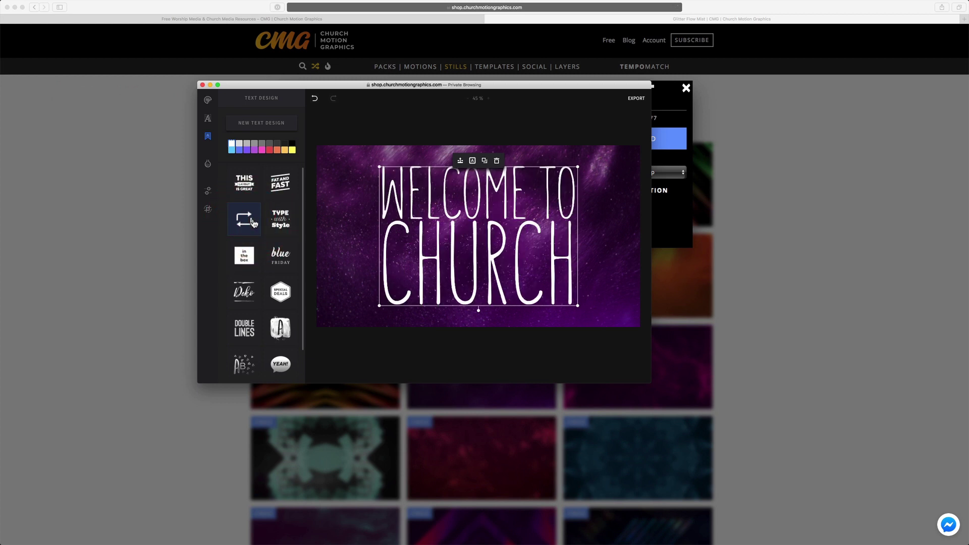
Step: Shrink the "Welcome To Church" design to about a third of the image width and colour it yellow
drag(381, 167, 422, 196)
click(407, 219)
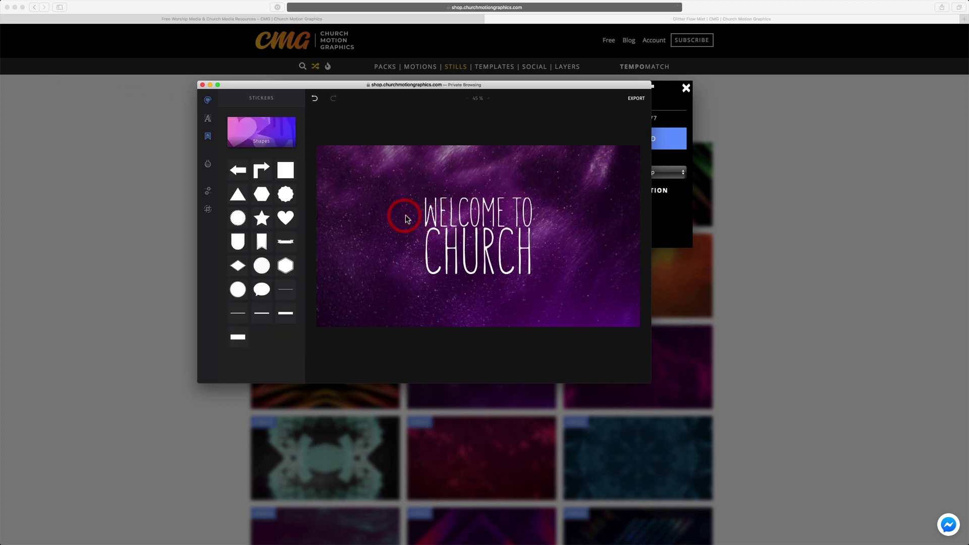
click(432, 211)
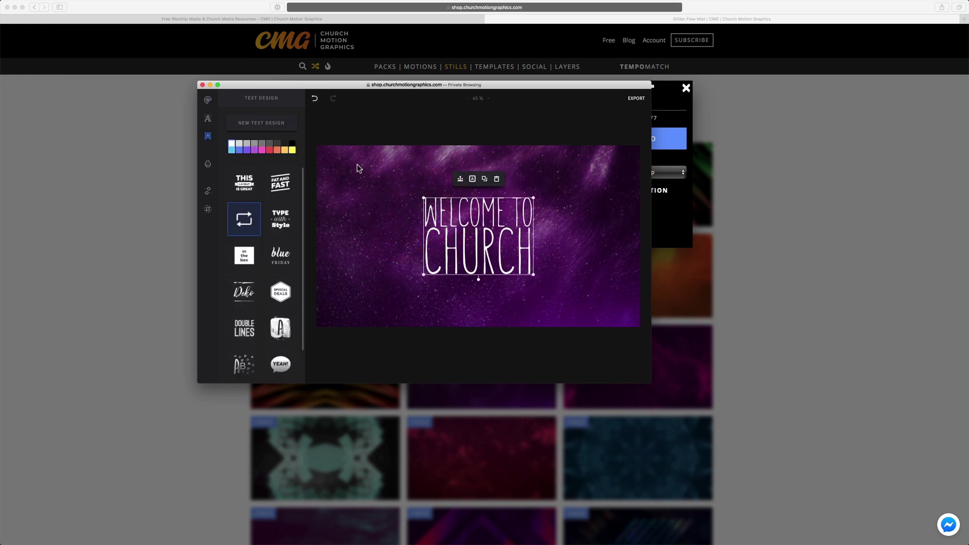
click(292, 151)
Step: Duplicate the yellow text design, move the copy to the right of the original and delete that copy
click(484, 180)
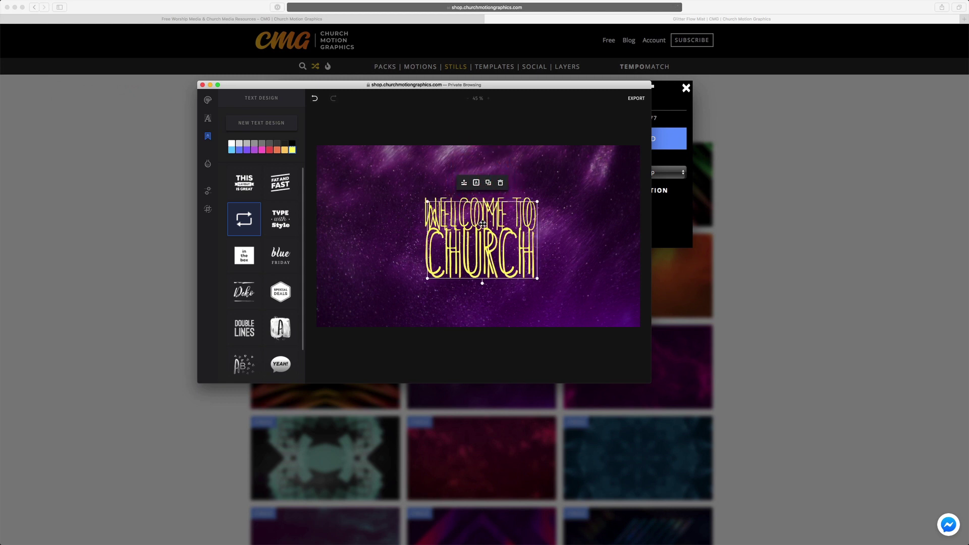
drag(478, 222, 541, 229)
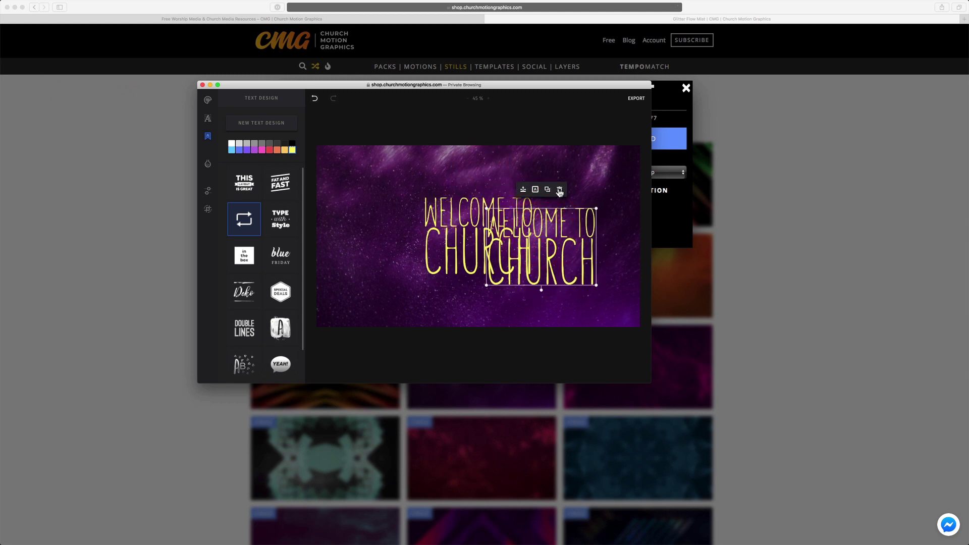
click(559, 191)
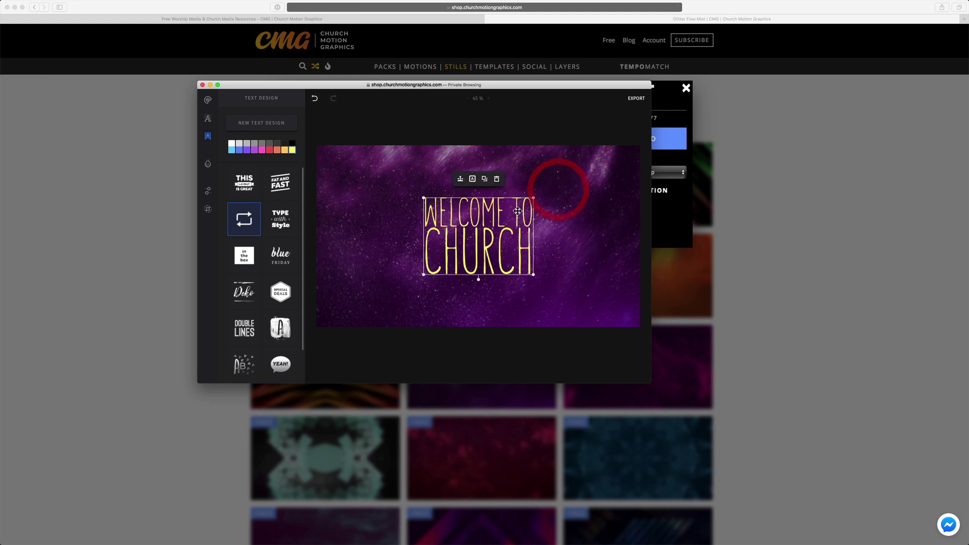
Step: Invert the text design so the lettering is cut out of a solid yellow block
click(472, 180)
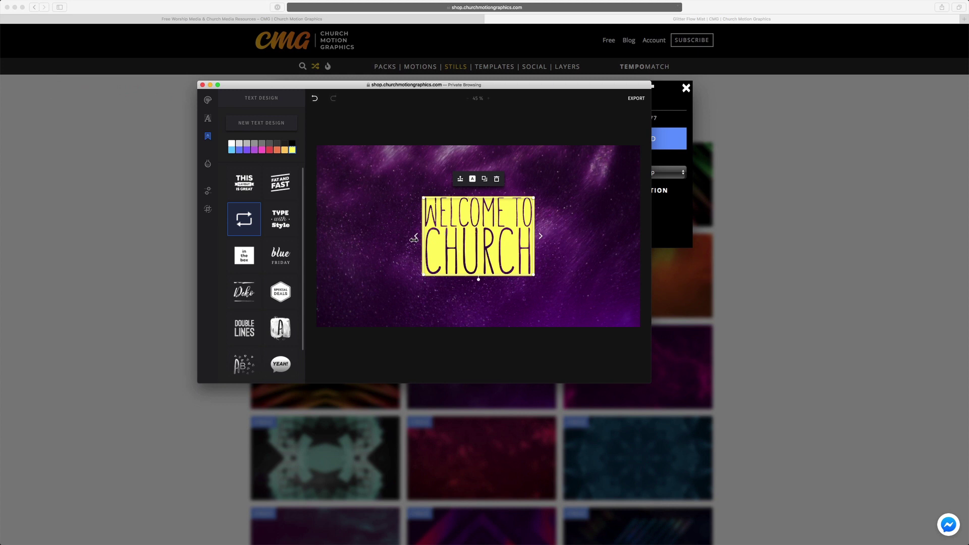
Step: Enlarge the inverted yellow text design to about half the image width and widen its margin to cover most of the image
mouse_move(415, 235)
mouse_down()
mouse_move(393, 232)
mouse_move(417, 233)
mouse_up()
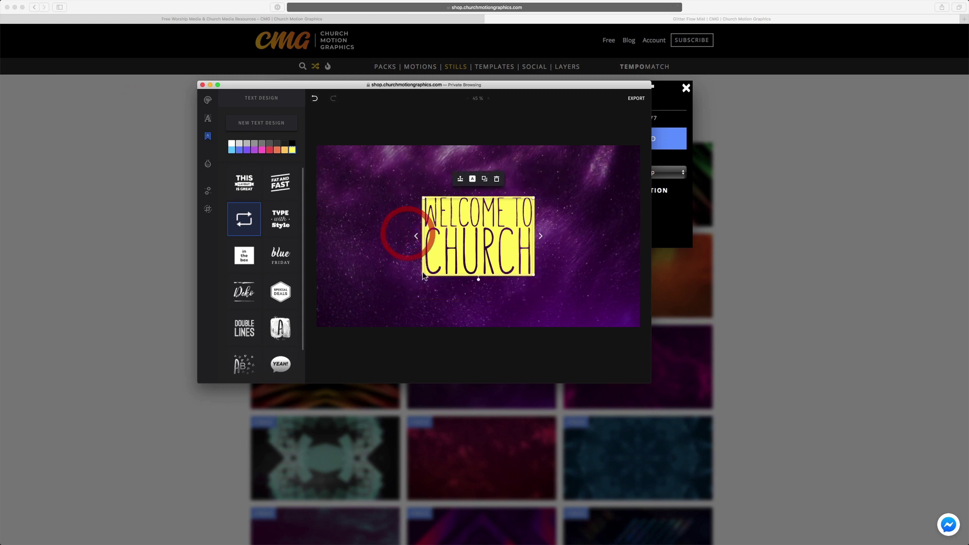
drag(424, 274, 389, 297)
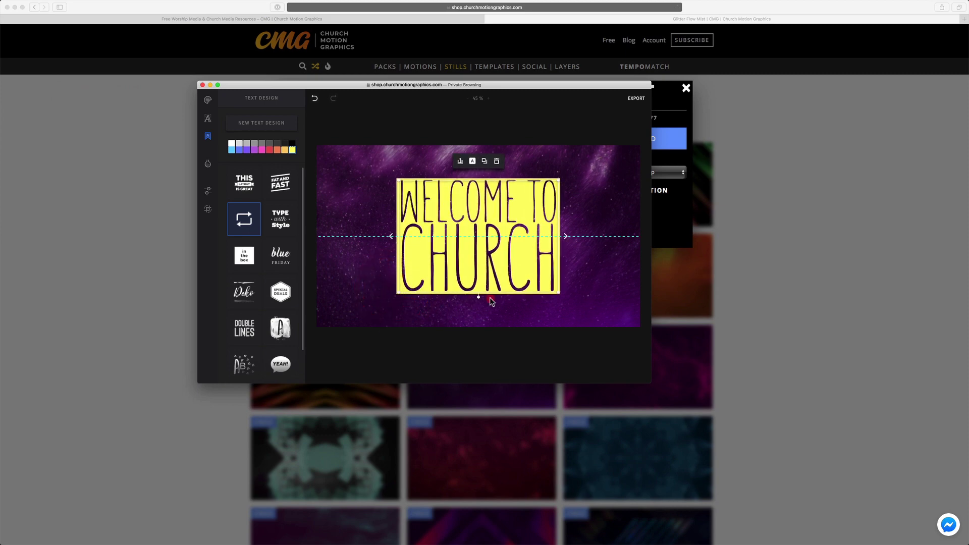
mouse_move(489, 298)
mouse_down()
mouse_move(504, 293)
mouse_move(478, 302)
mouse_move(451, 294)
mouse_move(476, 295)
mouse_up()
click(390, 237)
click(361, 244)
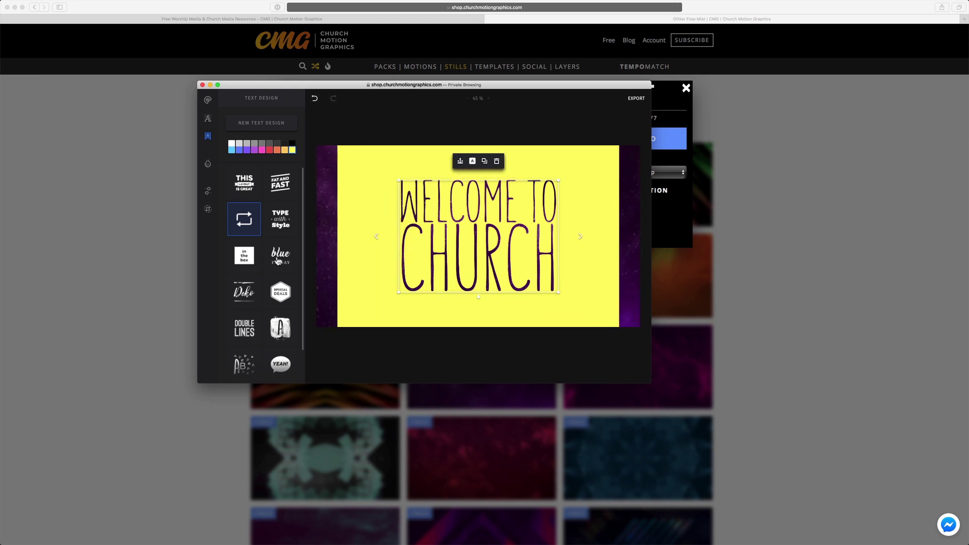
Step: Try the "Blue Friday" and "Type with Style" layouts, settle on "Fat and Fast" and colour the design orange
click(280, 254)
click(286, 220)
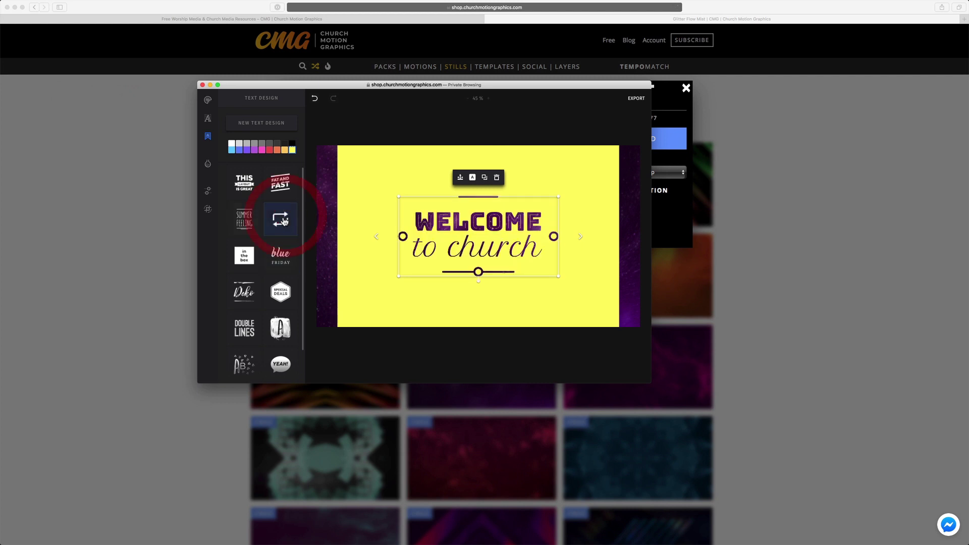
click(286, 190)
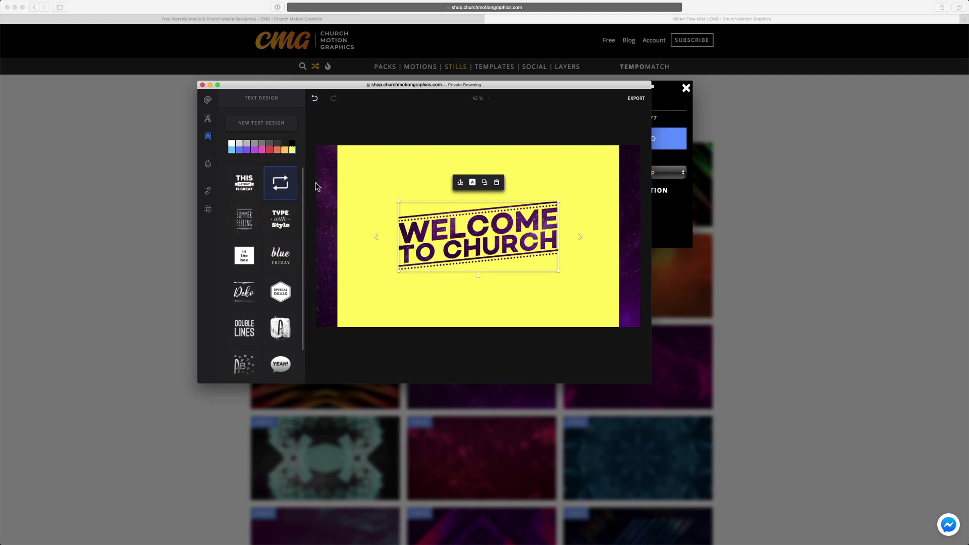
click(277, 149)
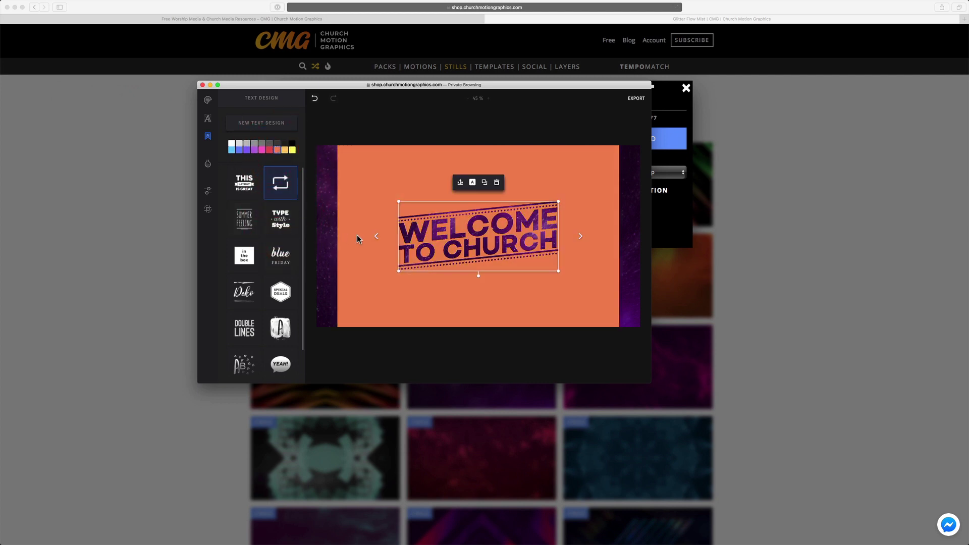
Step: Enlarge the orange design's lettering to about two-thirds of the image width and set a narrow margin around it
click(378, 235)
click(384, 235)
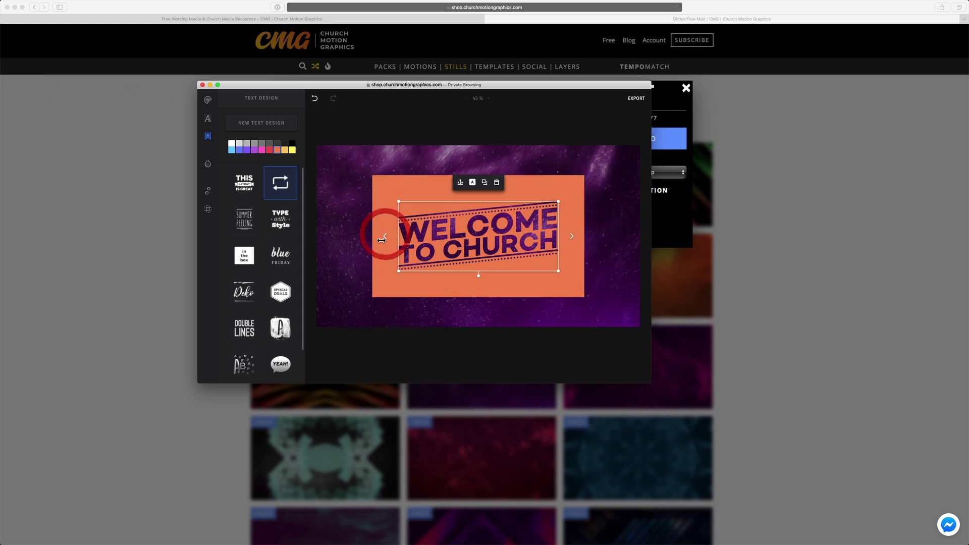
drag(402, 203, 371, 188)
click(365, 236)
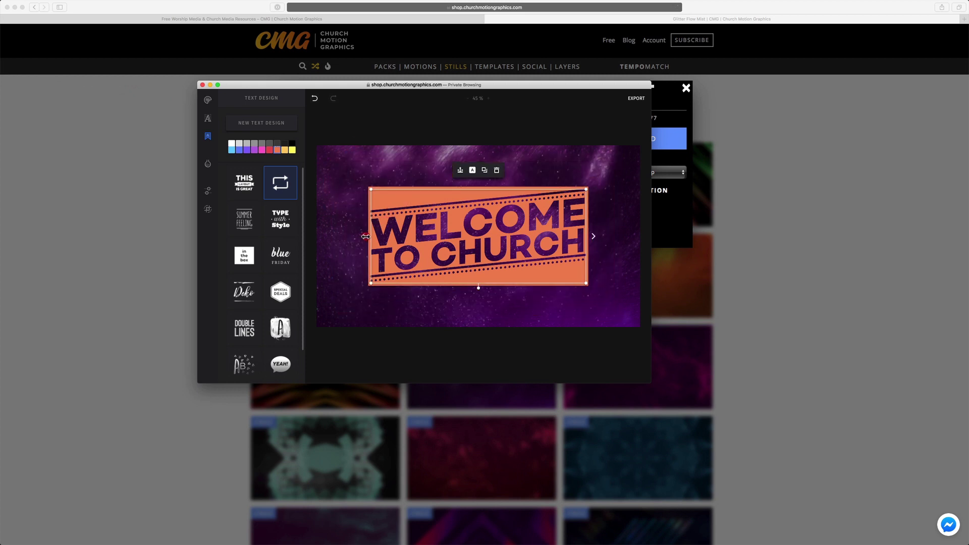
click(360, 236)
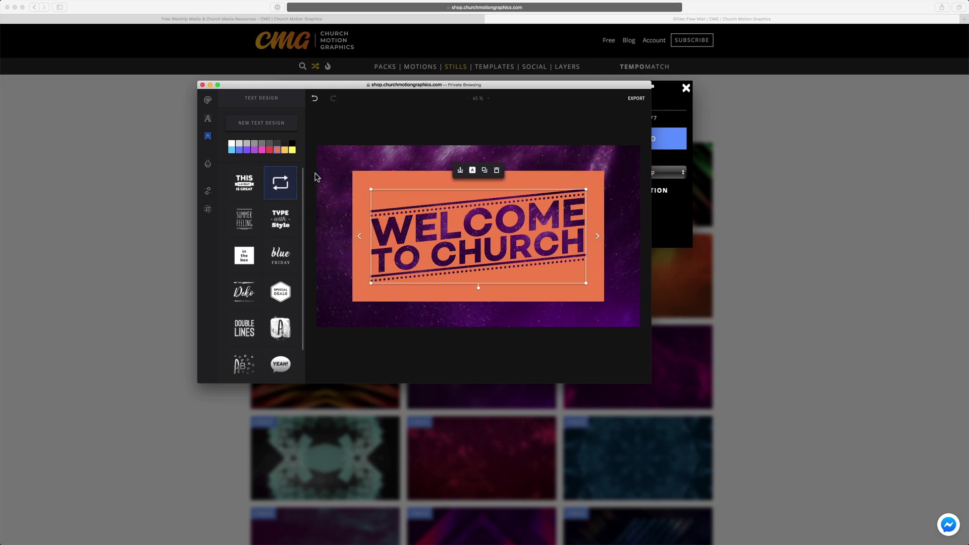
Step: Apply the Polaroid filter to the background and shrink the "Welcome To Church" design to about a third of the image width
mouse_move(210, 121)
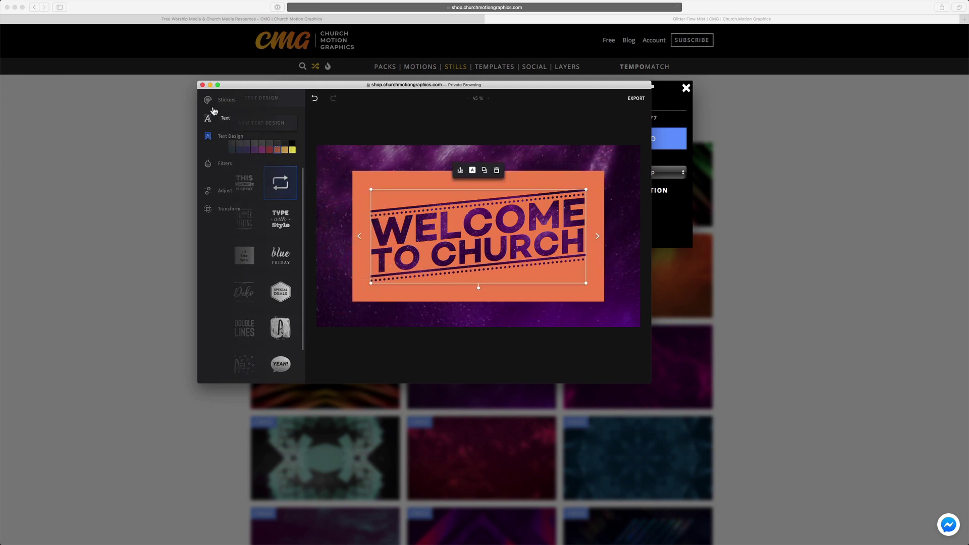
click(209, 165)
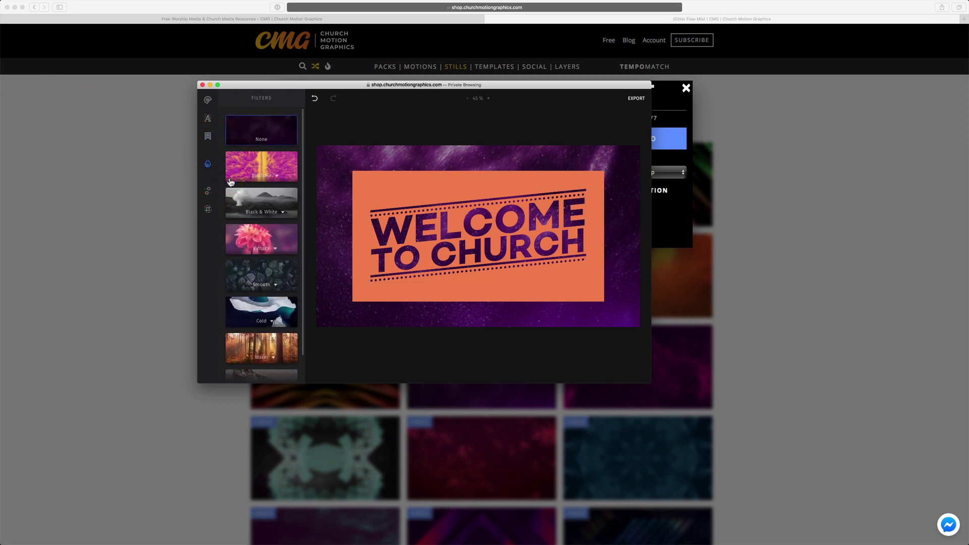
click(268, 252)
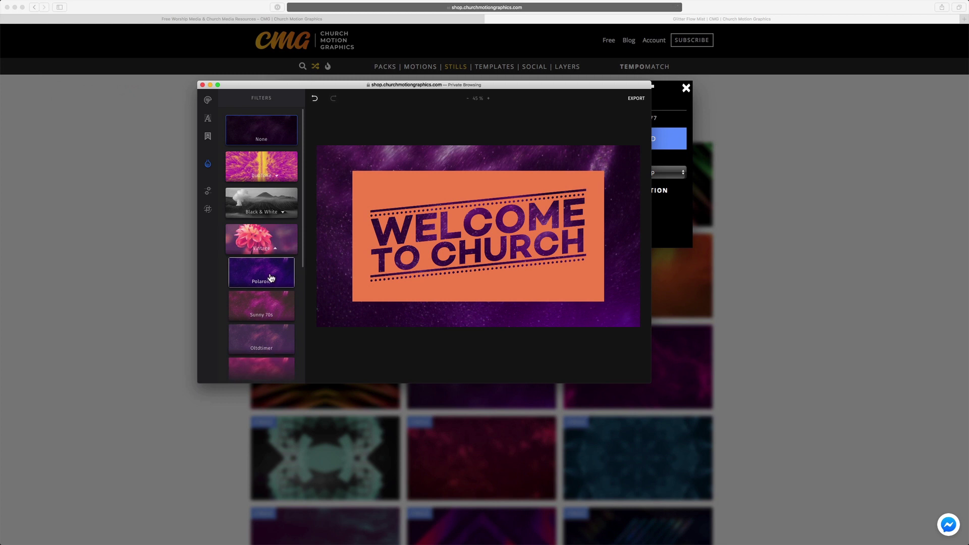
click(388, 190)
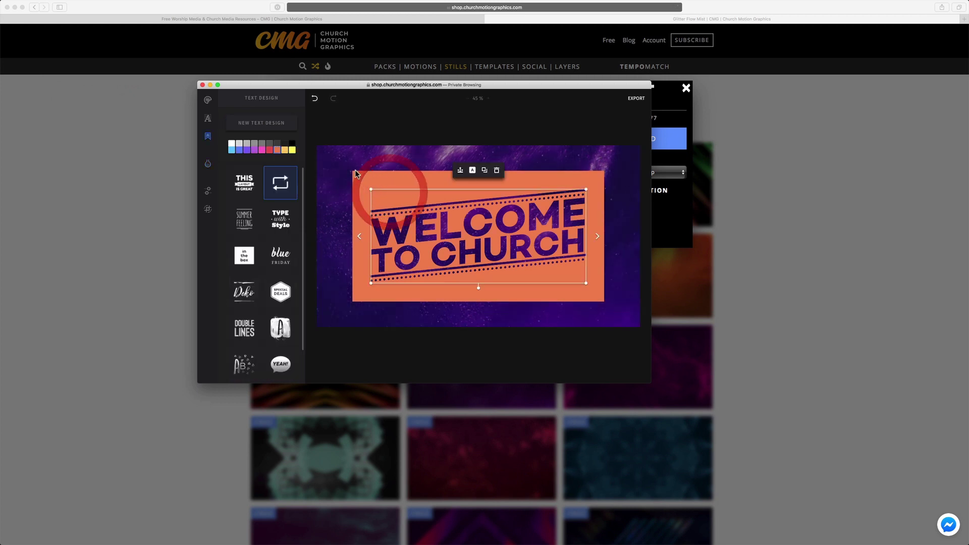
drag(372, 190, 438, 219)
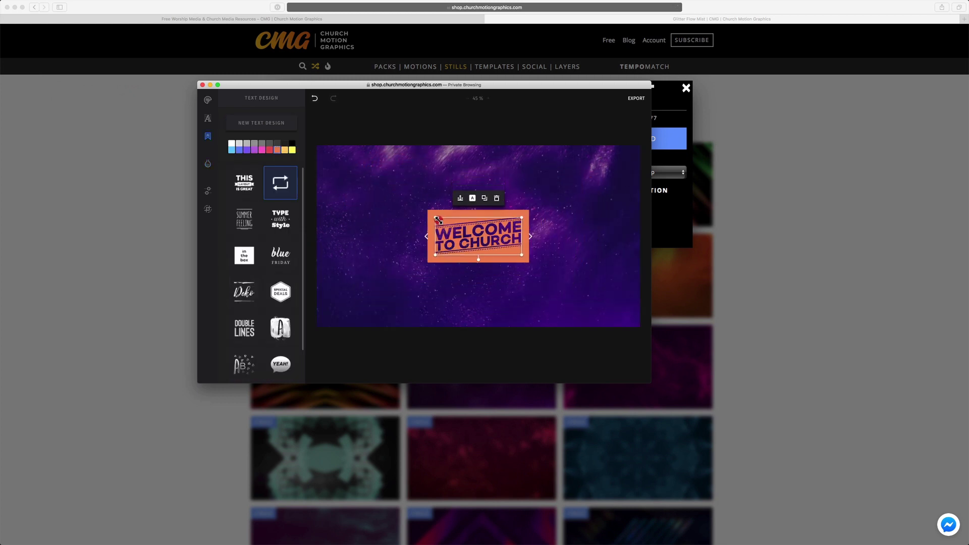
Step: Try the Oldtimer and Snappy filters on the background and set the Inferno filter to about two-thirds intensity
click(207, 164)
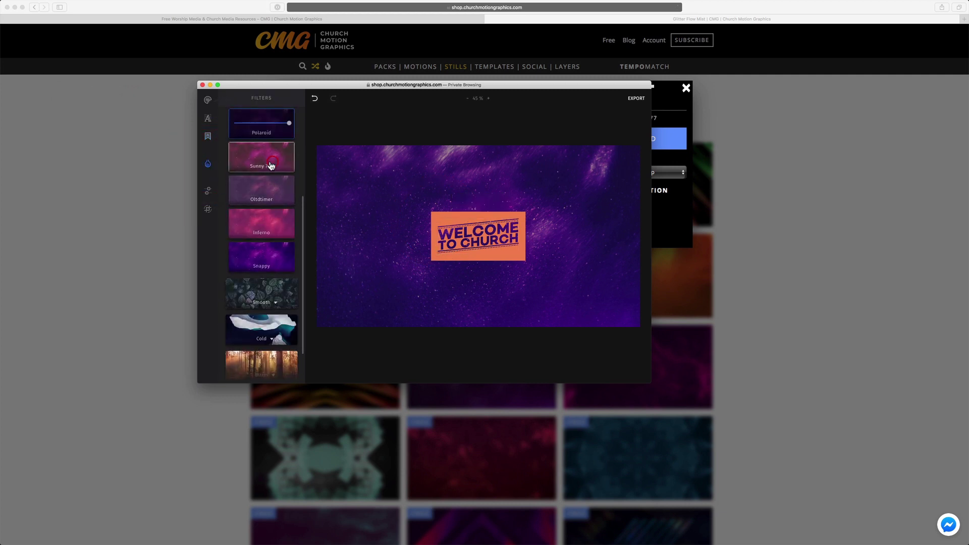
click(271, 192)
click(272, 222)
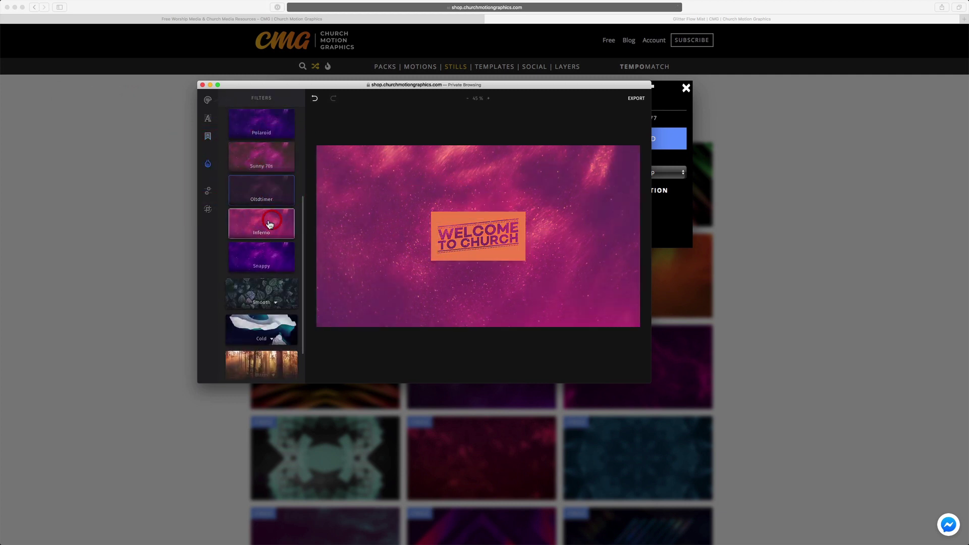
click(268, 263)
click(269, 236)
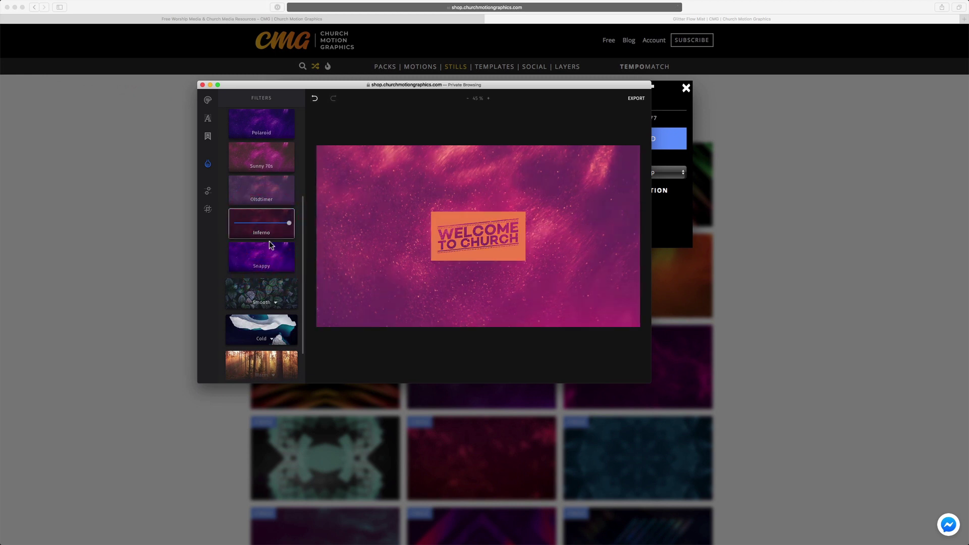
drag(289, 223, 266, 229)
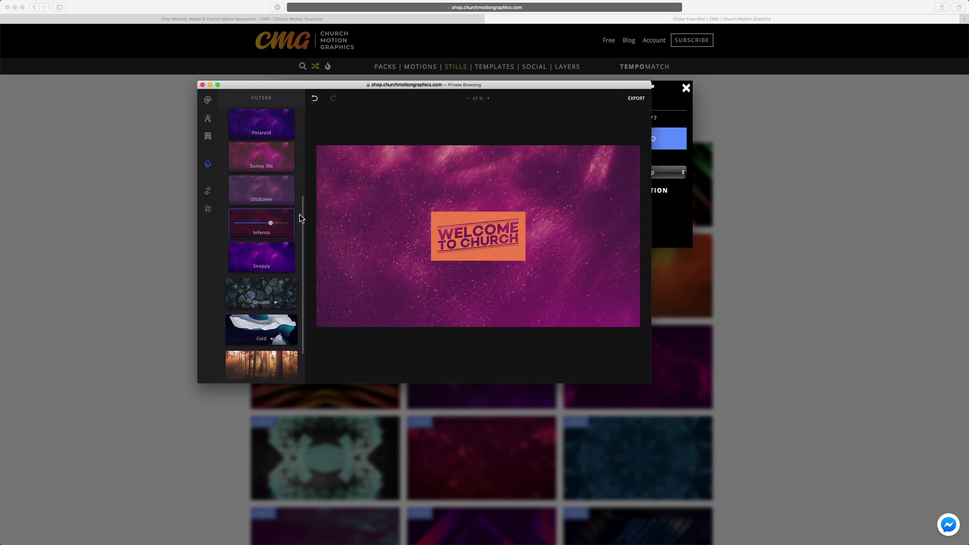
Step: Apply the Snappy filter at reduced intensity and collapse its filter group
scroll(304, 223, up, 1)
click(281, 253)
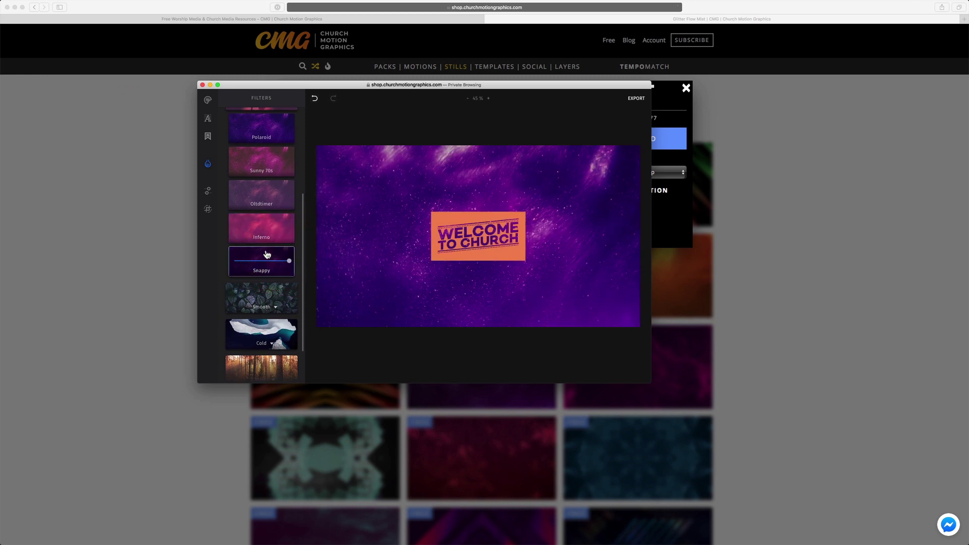
drag(285, 264, 303, 194)
click(272, 192)
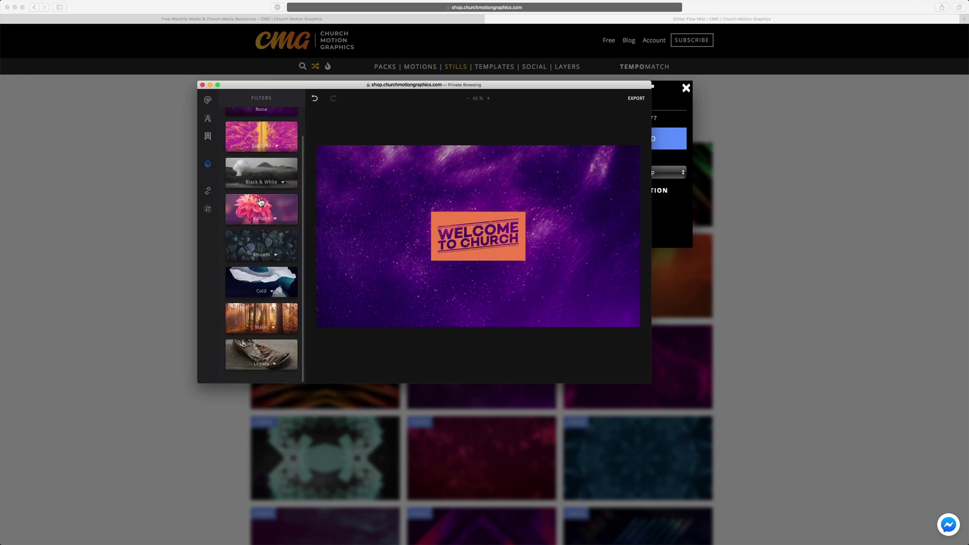
Step: Try brightness -28, saturation 81, contrast 63, gamma -11, clarity 51, exposure 41, shadows -60 and highlights 85, and reset all adjustments
click(209, 191)
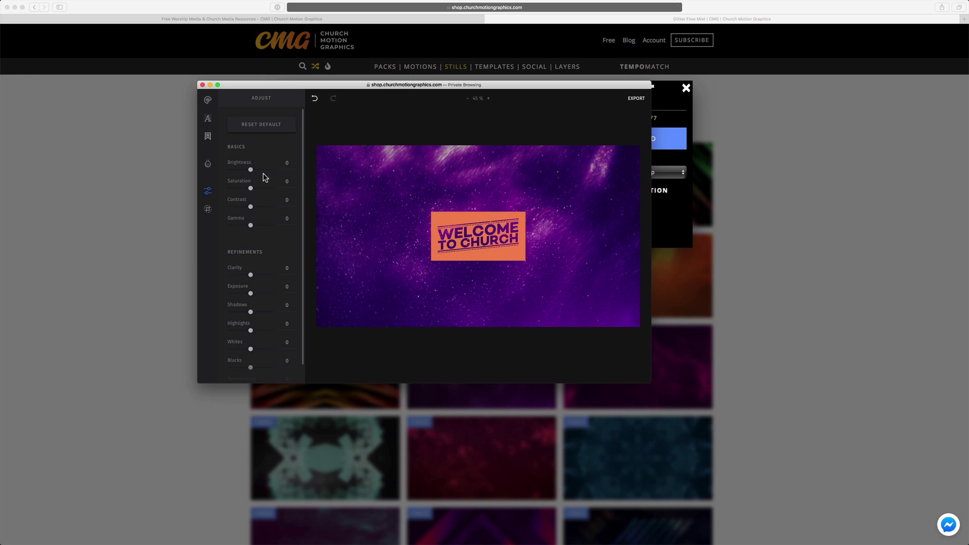
drag(272, 167, 269, 188)
drag(255, 274, 272, 333)
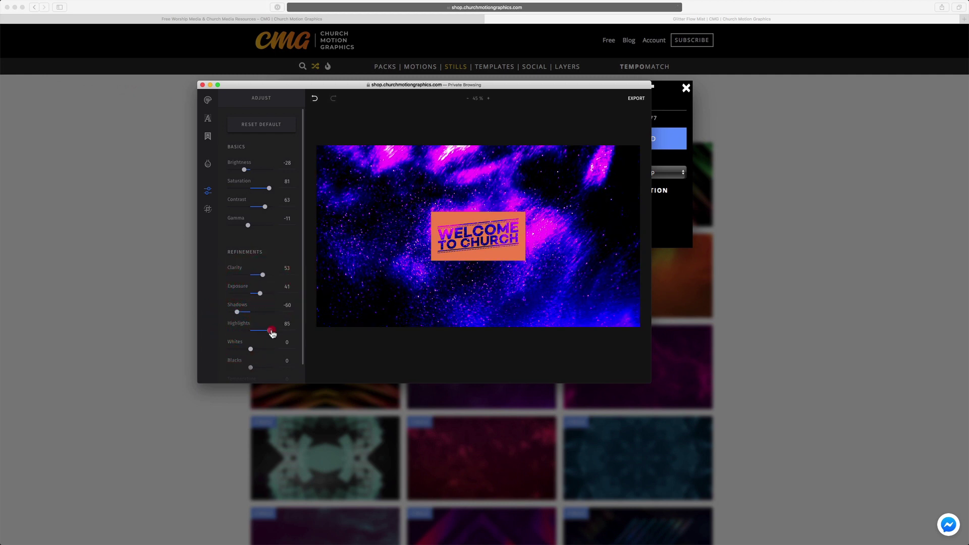
click(264, 125)
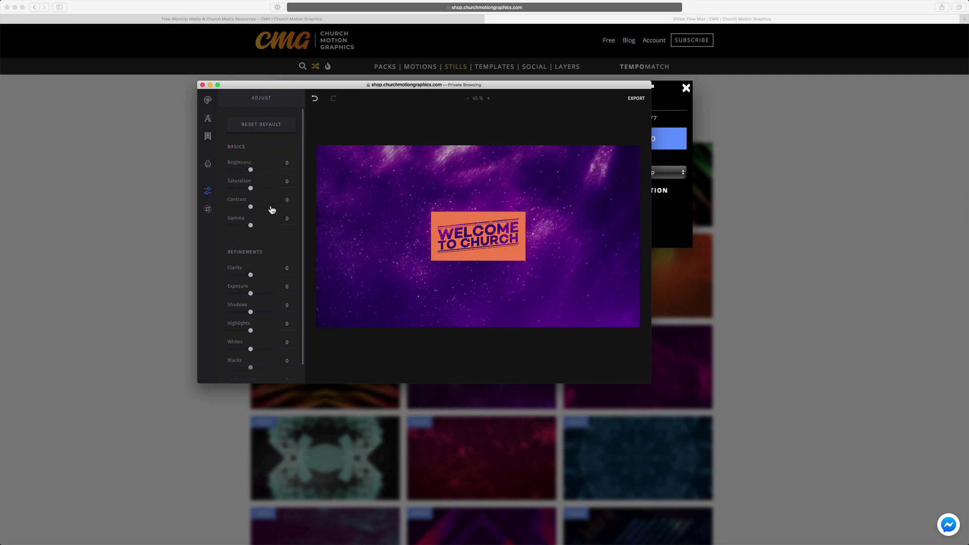
Step: Shorten the text design's wording to "Welcome" and enlarge the orange block to about half the image width
click(454, 217)
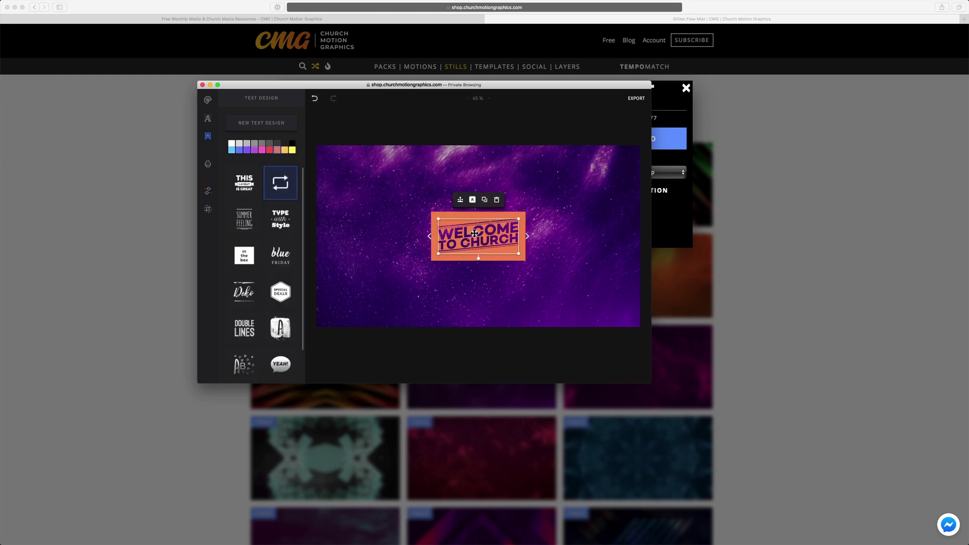
drag(472, 237, 471, 237)
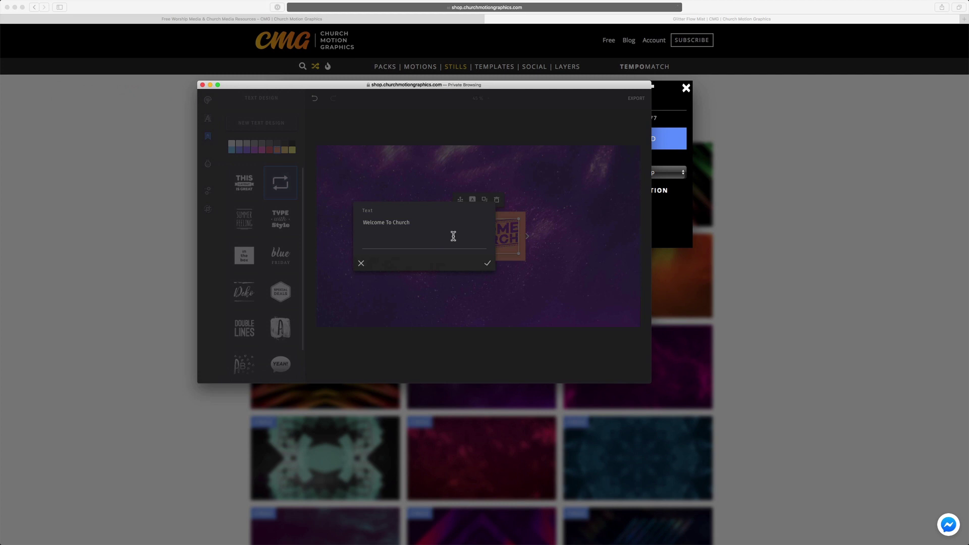
click(418, 221)
drag(386, 221, 430, 222)
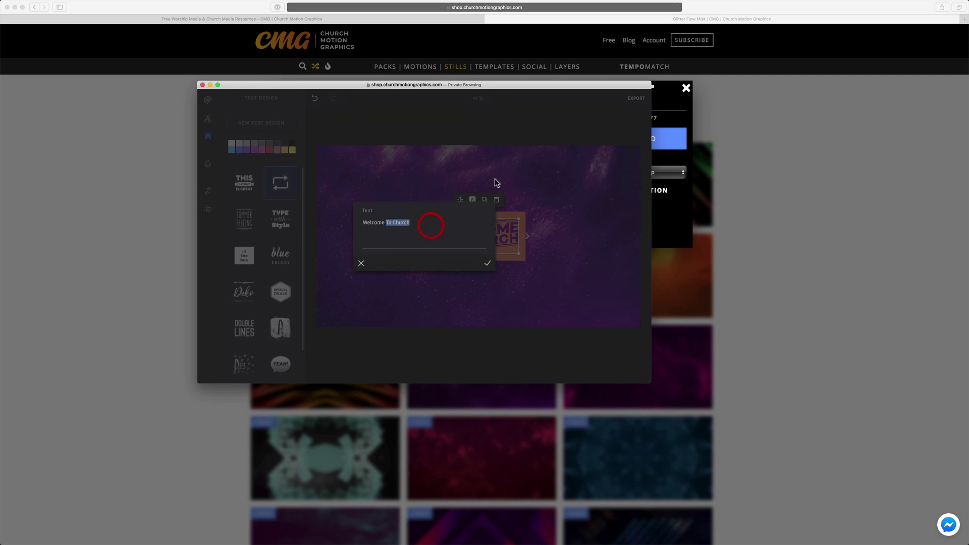
key(BackSpace)
click(487, 263)
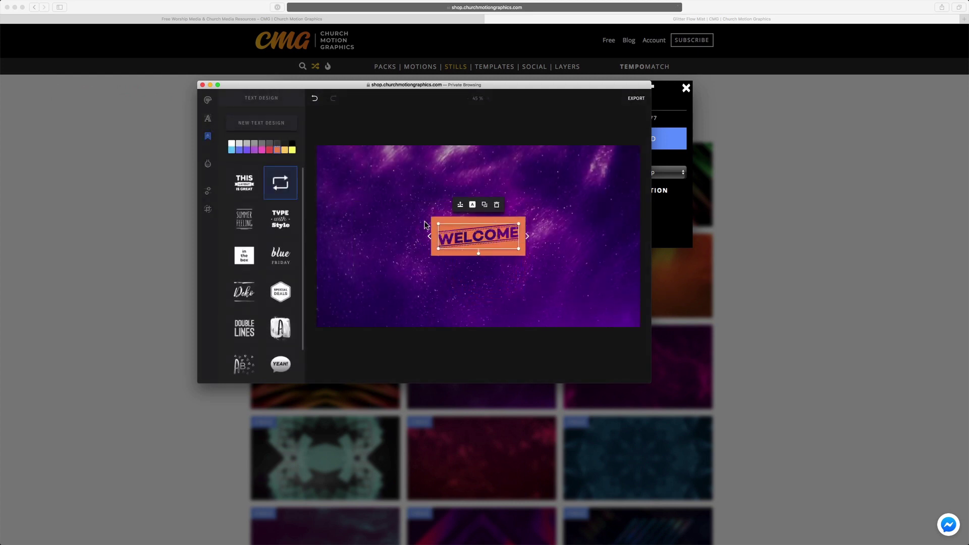
drag(439, 221, 403, 211)
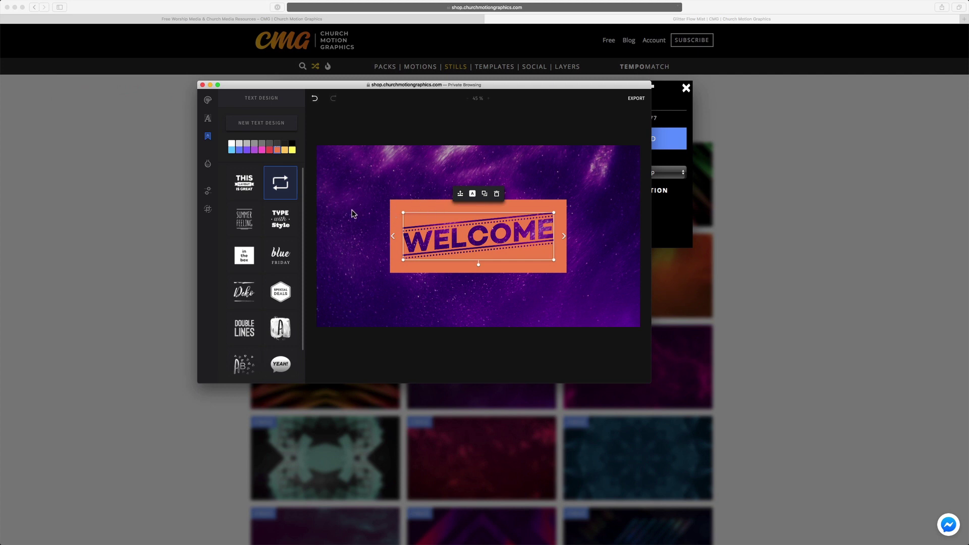
Step: Try the Square and 4:3 crops on the image and set the crop to 16:9
mouse_move(208, 206)
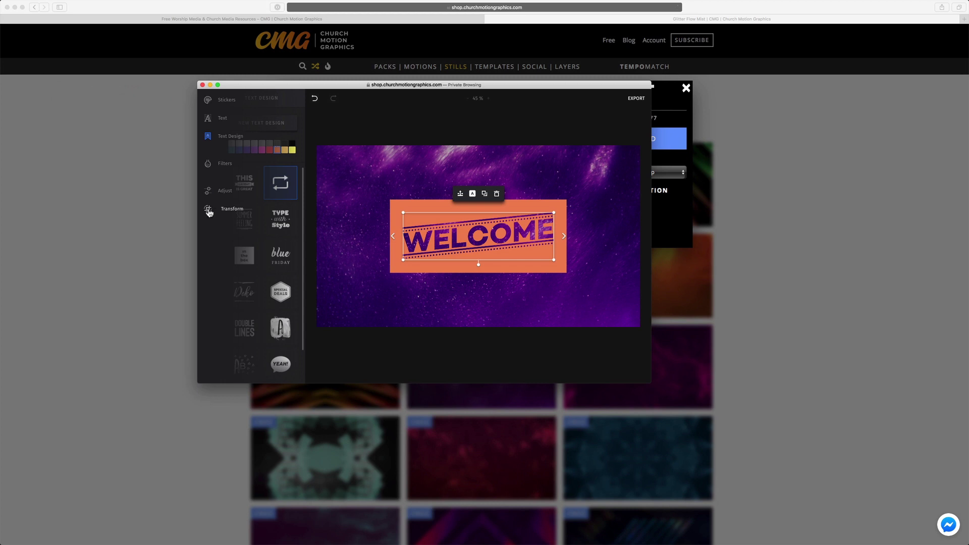
click(211, 209)
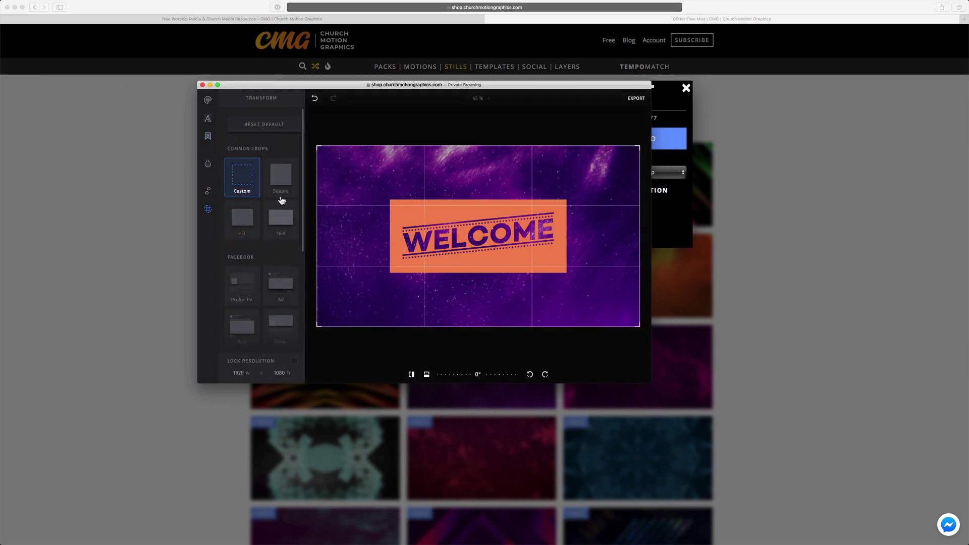
click(279, 179)
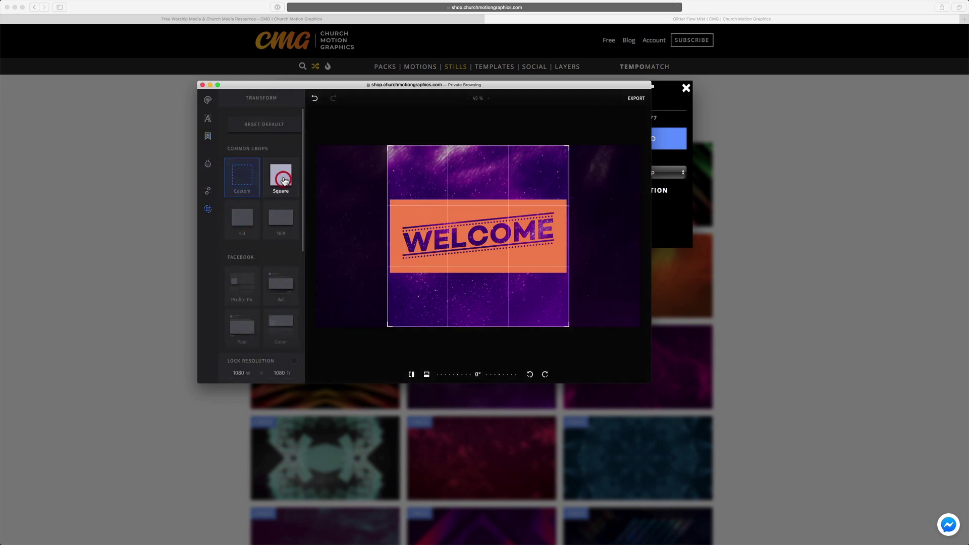
click(244, 222)
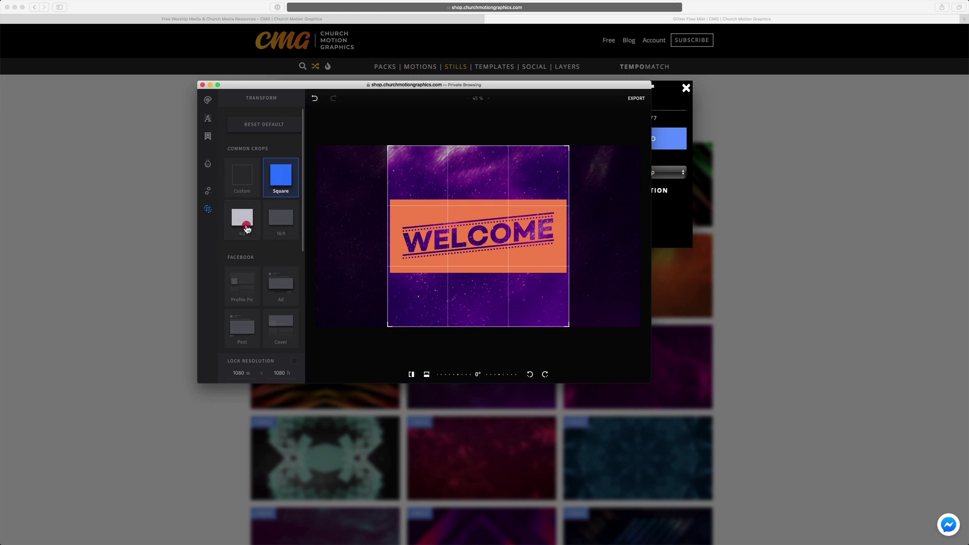
click(284, 224)
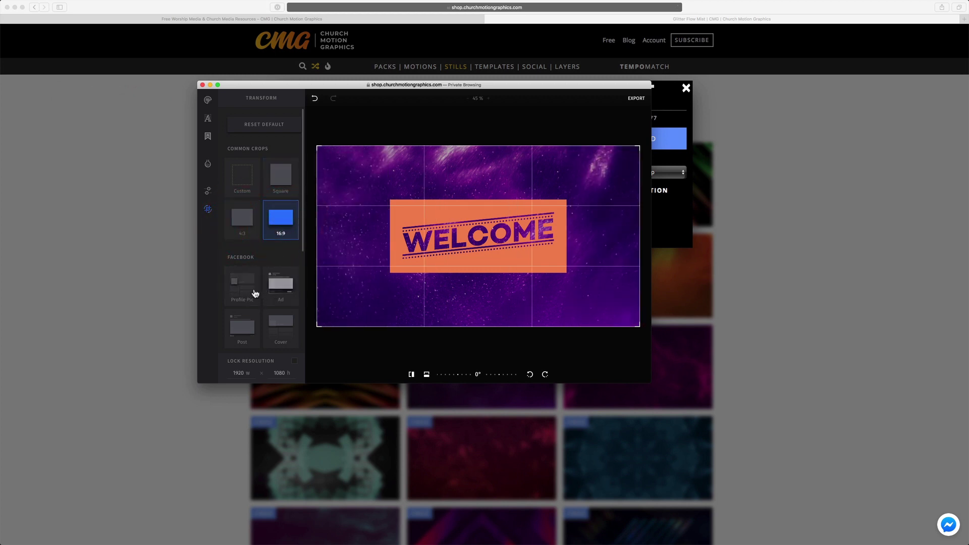
Step: Try the Facebook Profile Pic, Ad and Cover crops on the image and return to the Custom crop
click(255, 290)
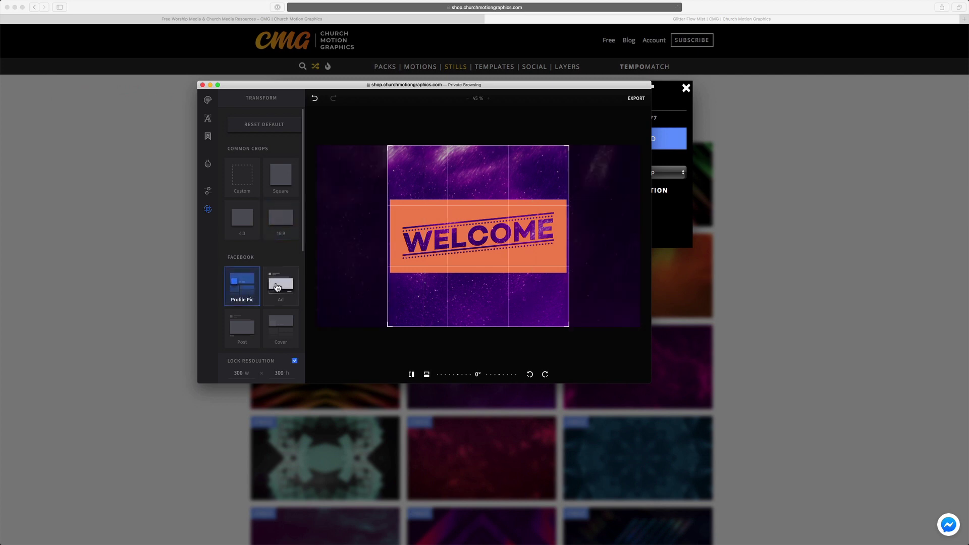
click(279, 282)
click(285, 325)
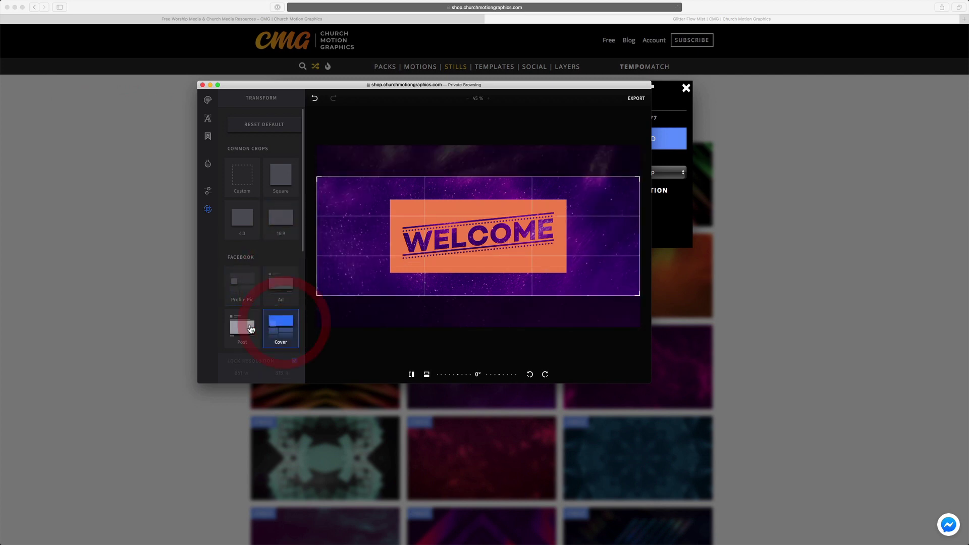
click(253, 290)
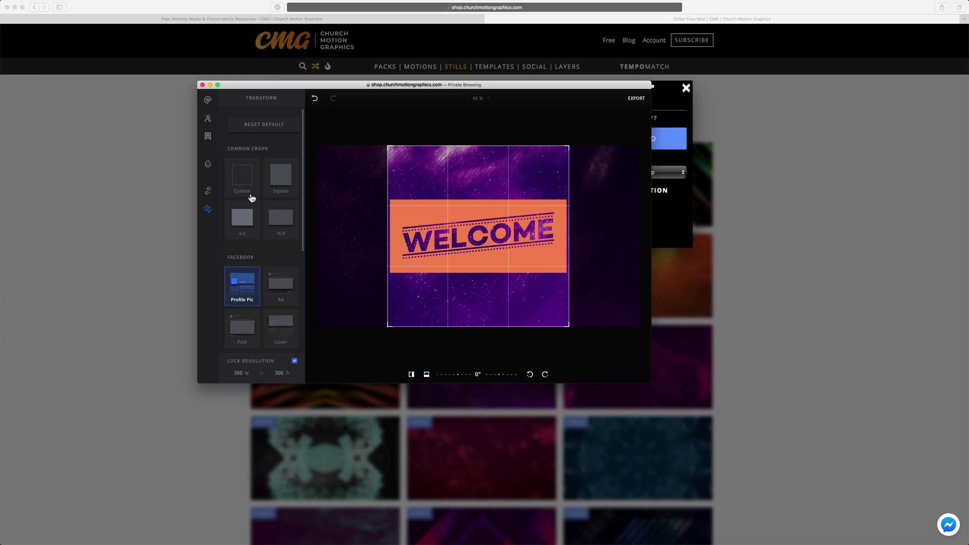
click(243, 186)
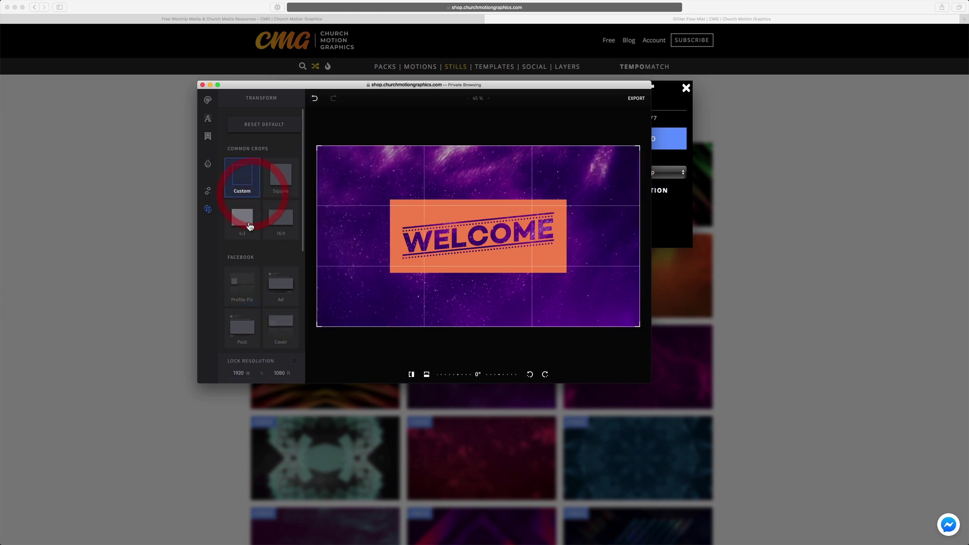
Step: Lock the custom crop's resolution and set its width to 500 px
double_click(238, 373)
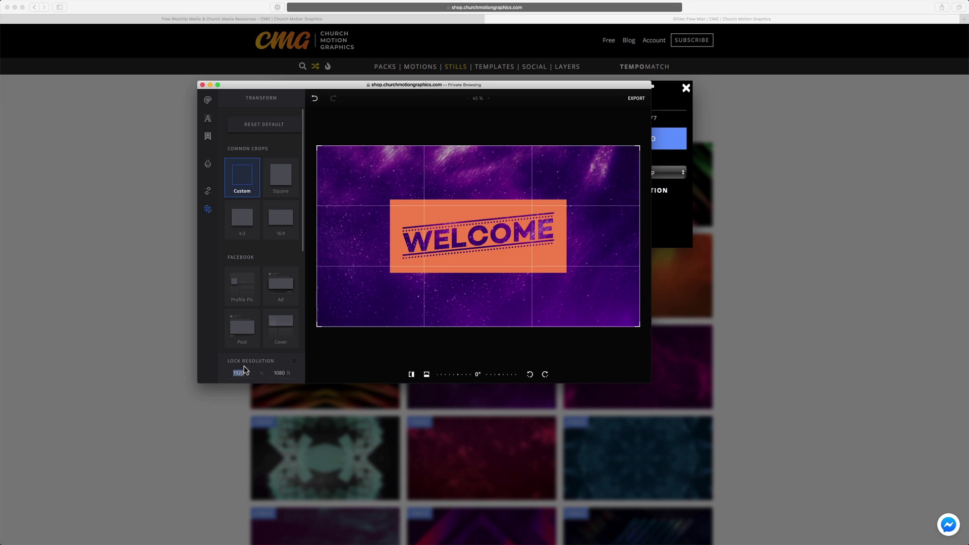
click(295, 360)
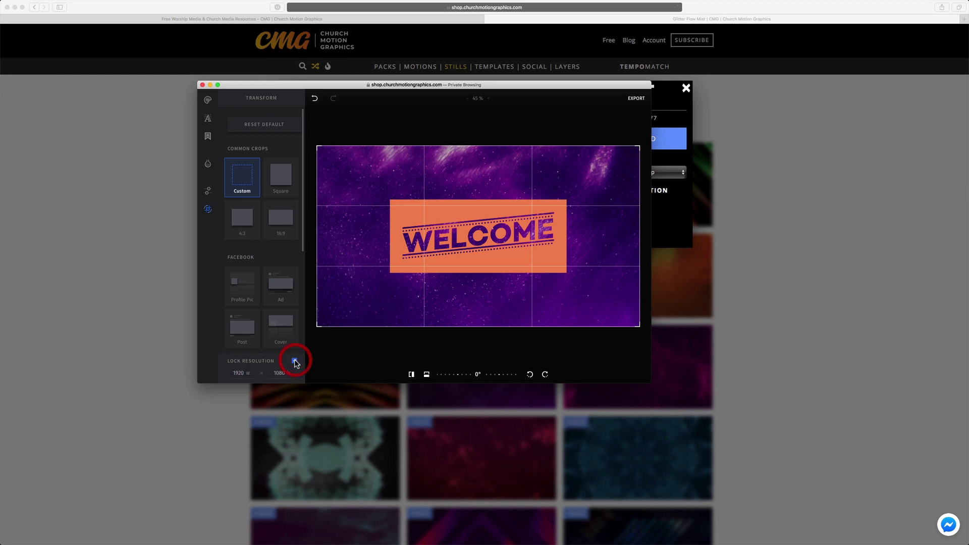
double_click(235, 373)
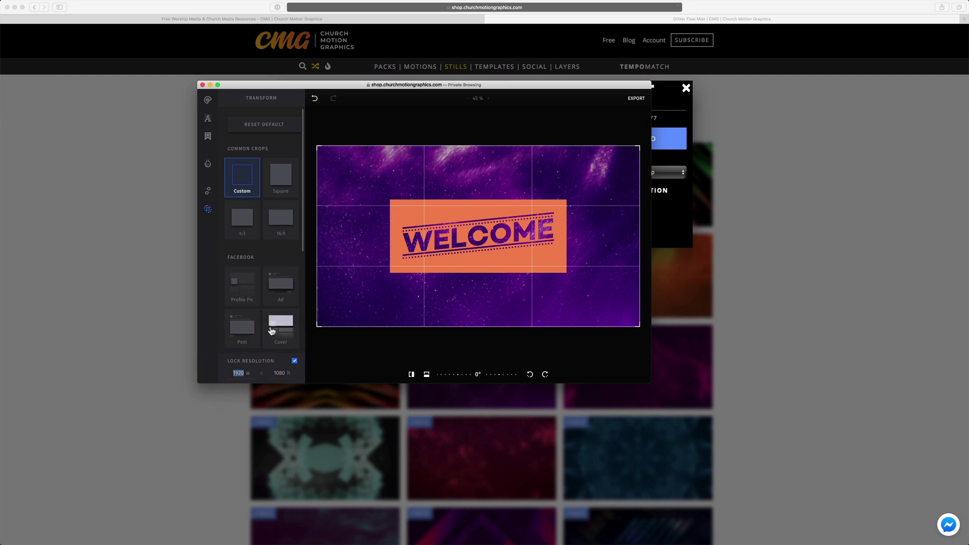
text(500)
key(Tab)
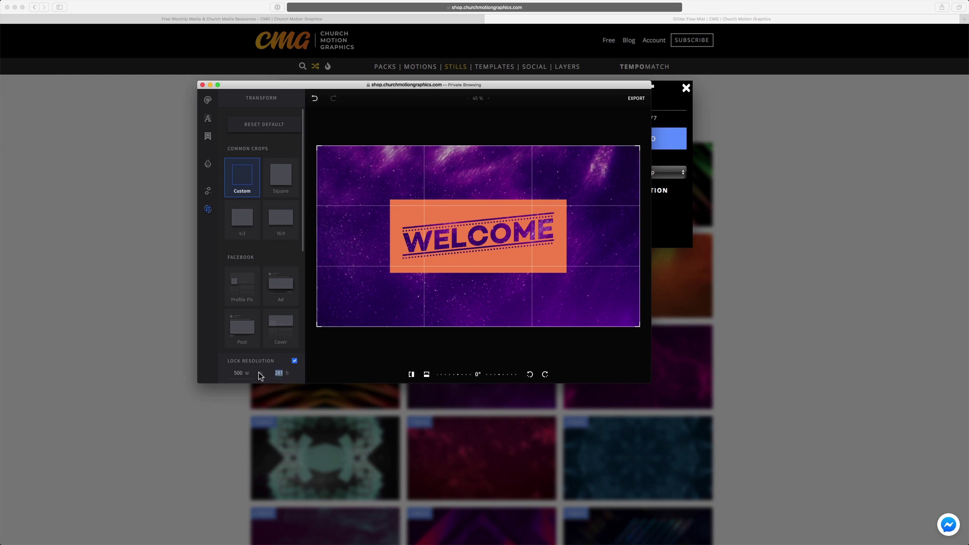
Step: Unlock the resolution and set the custom crop's width to 200 px
click(294, 361)
double_click(239, 372)
text(200)
key(Return)
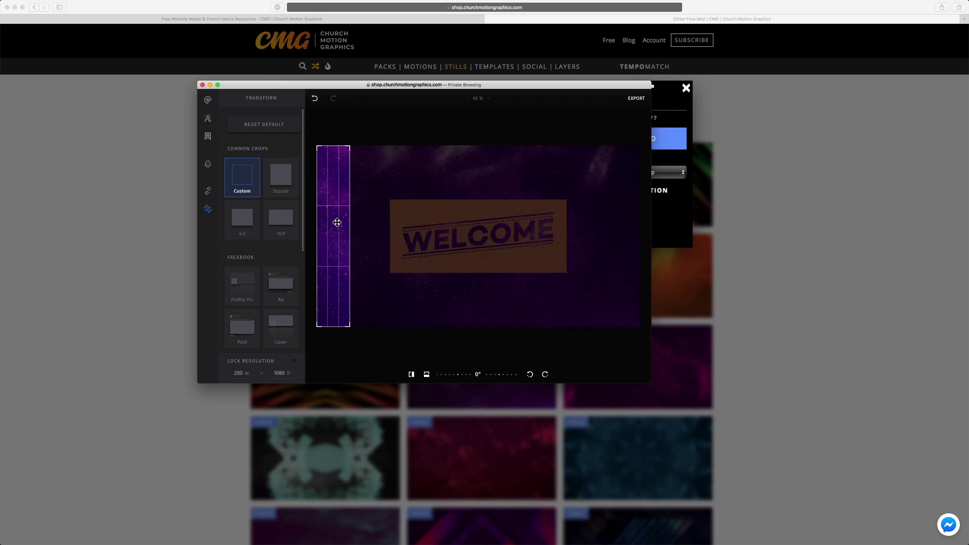
Step: Try a freehand crop of about 1273 × 653 px, move it to the image's upper-left corner, and restore the full Custom crop
drag(337, 223, 371, 175)
drag(483, 327, 583, 280)
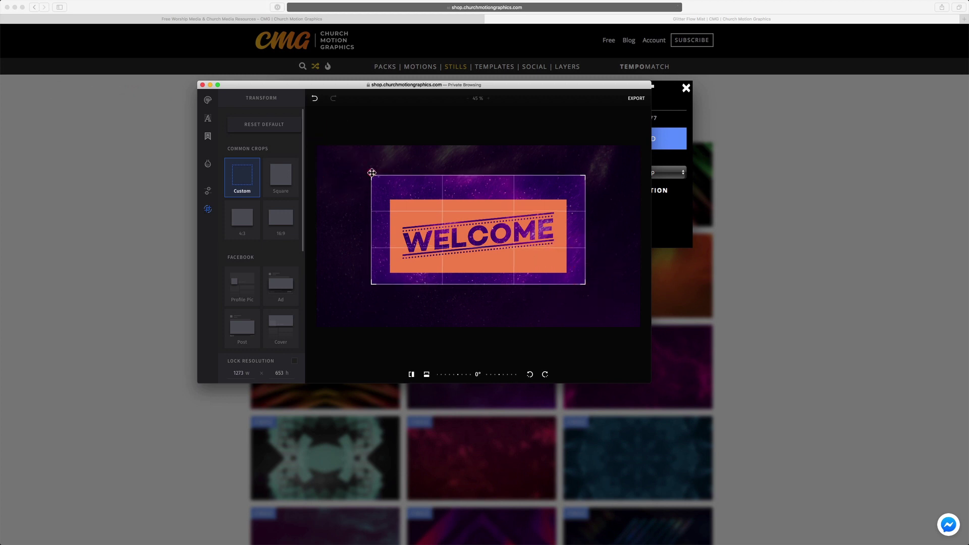
drag(372, 178, 305, 134)
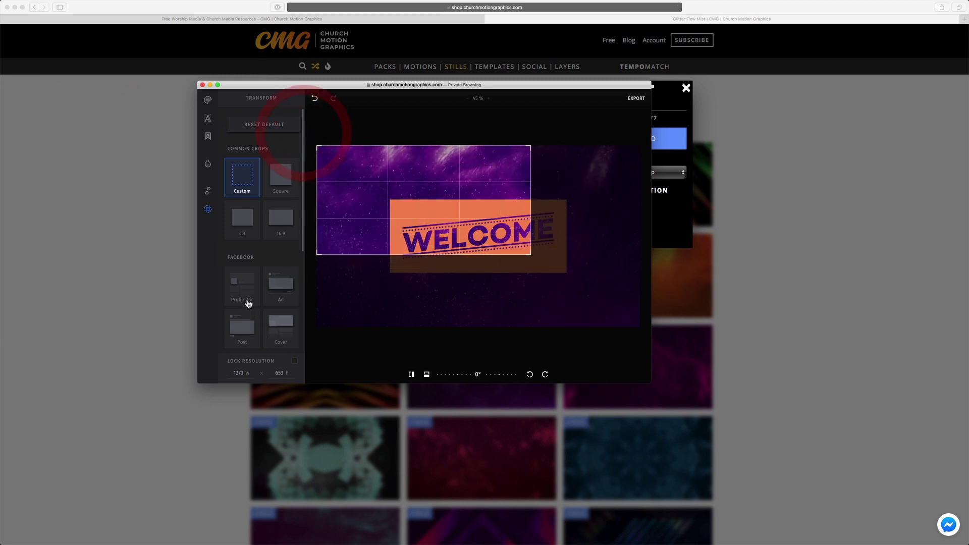
click(249, 182)
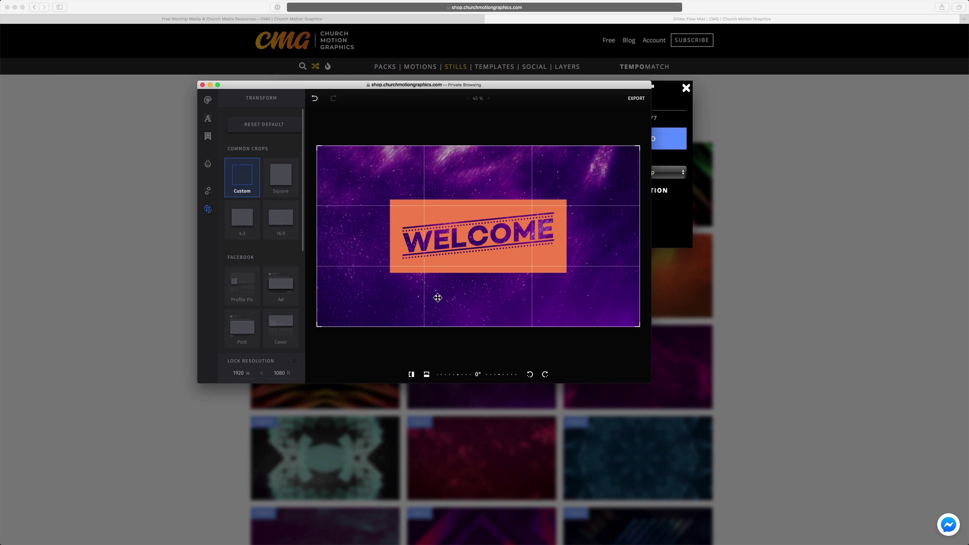
Step: Rotate the image 90° counterclockwise and back, rotate it counterclockwise again, and try the vertical and horizontal flips
click(528, 375)
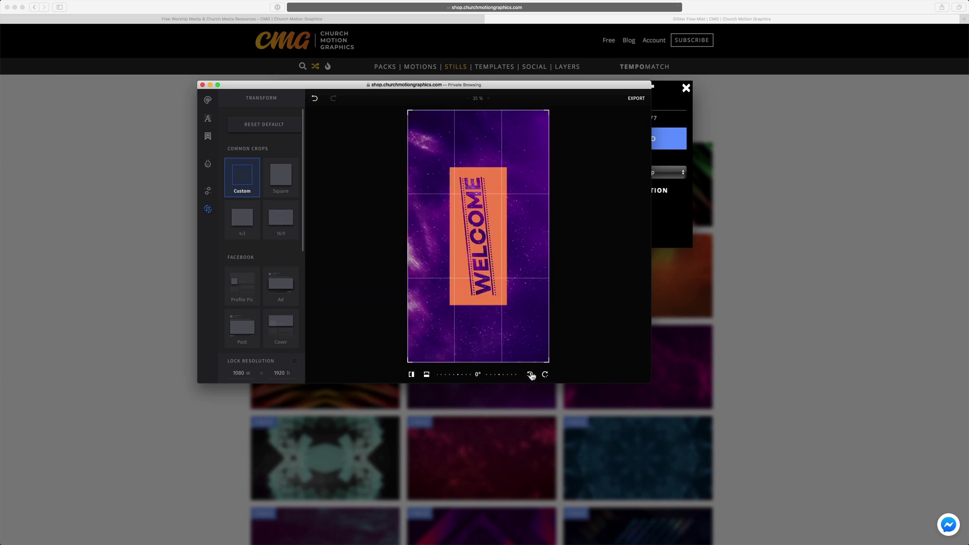
click(542, 374)
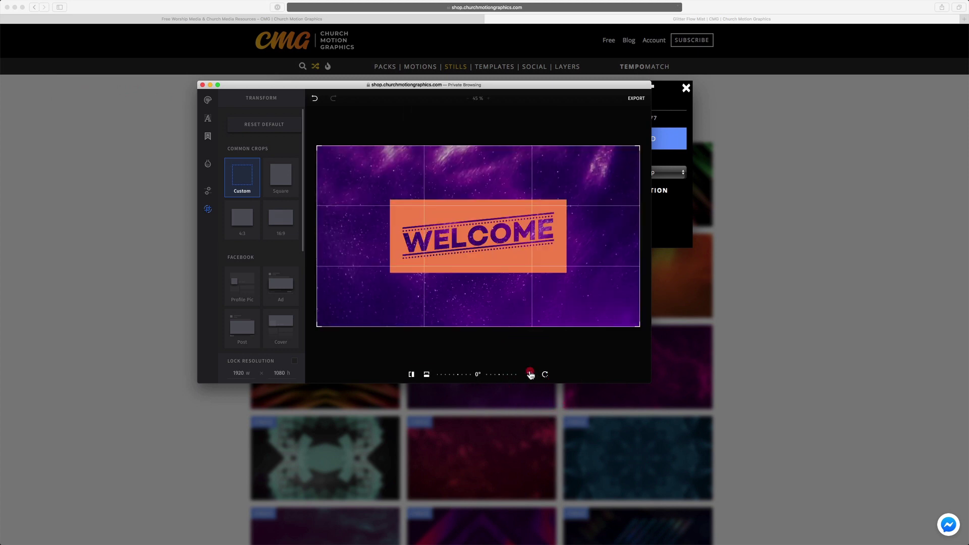
click(529, 374)
click(424, 376)
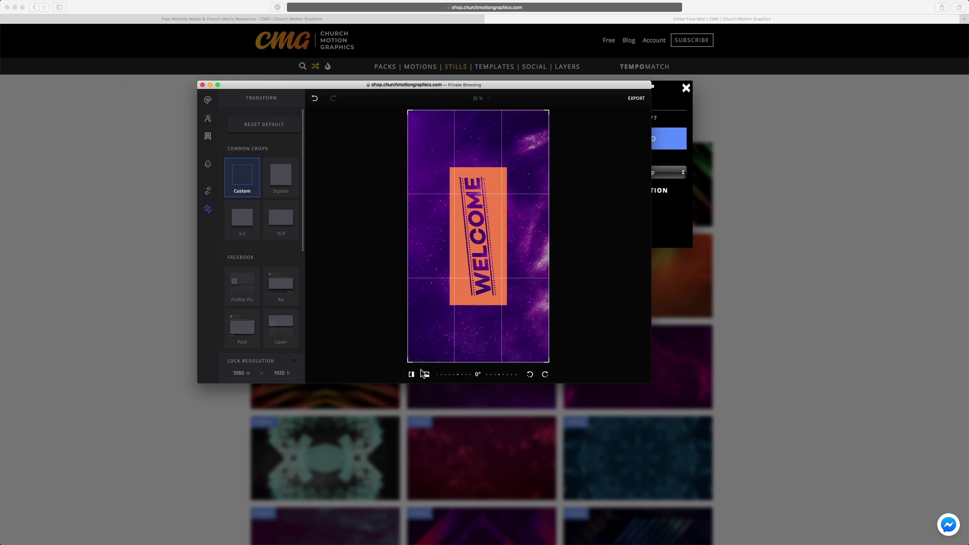
click(427, 376)
click(411, 374)
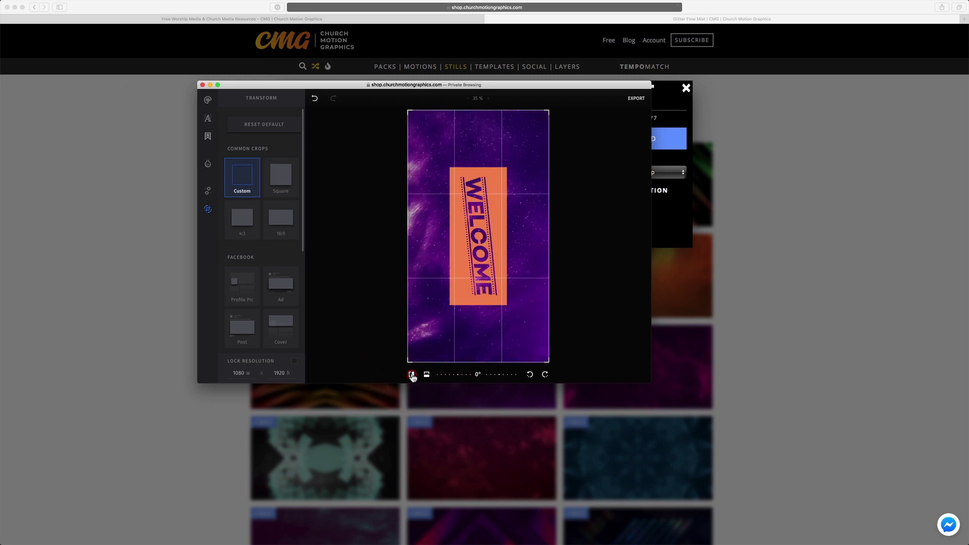
Step: Tilt the image to -21°, apply the Square crop and change the tilt to -19°
mouse_move(479, 374)
mouse_down()
mouse_move(460, 374)
mouse_move(471, 373)
mouse_up()
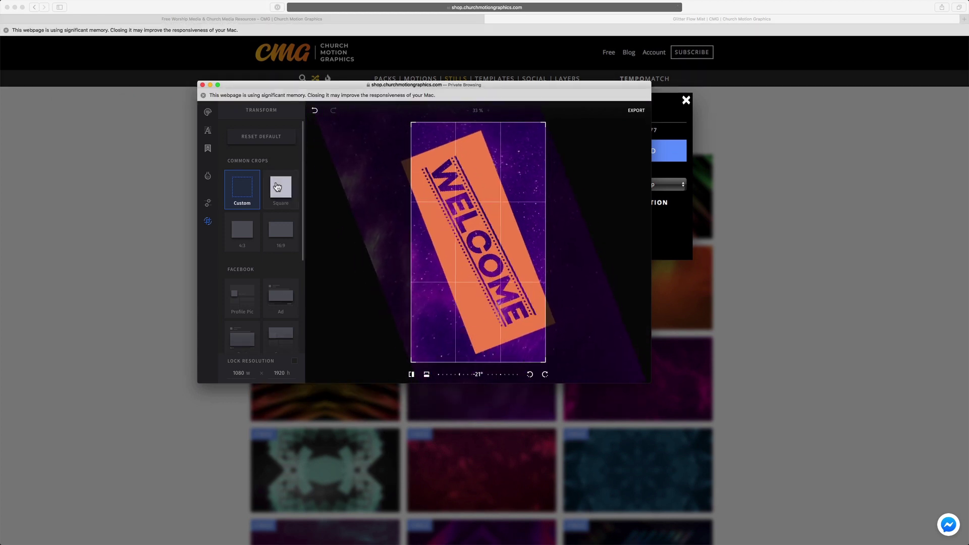
click(274, 190)
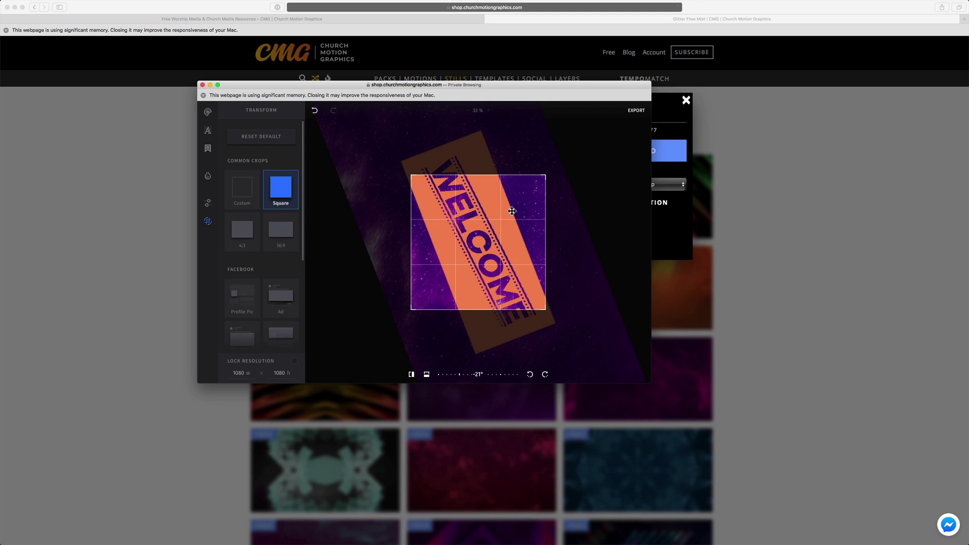
drag(478, 376, 431, 373)
Step: Flip the tilted image vertically and horizontally and rotate it 90° clockwise
click(426, 373)
click(412, 373)
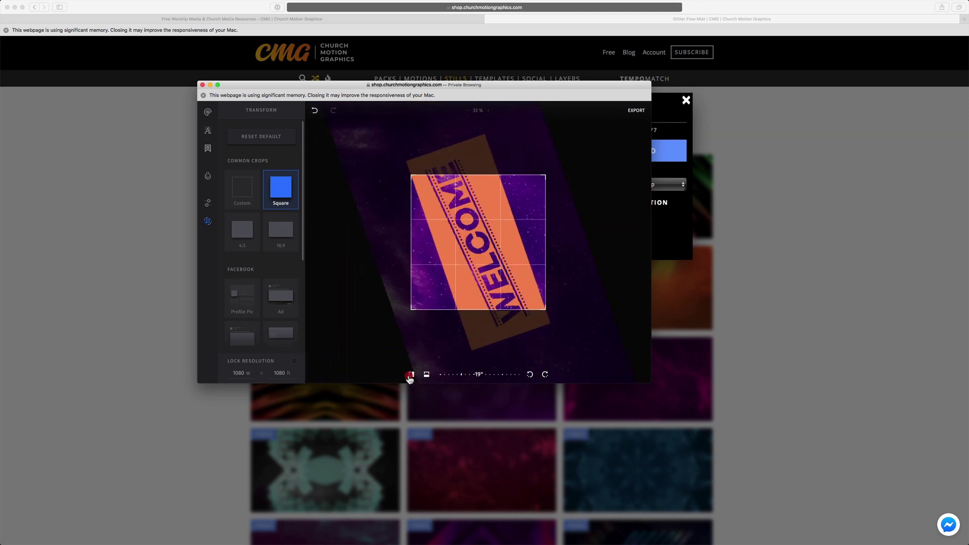
click(544, 375)
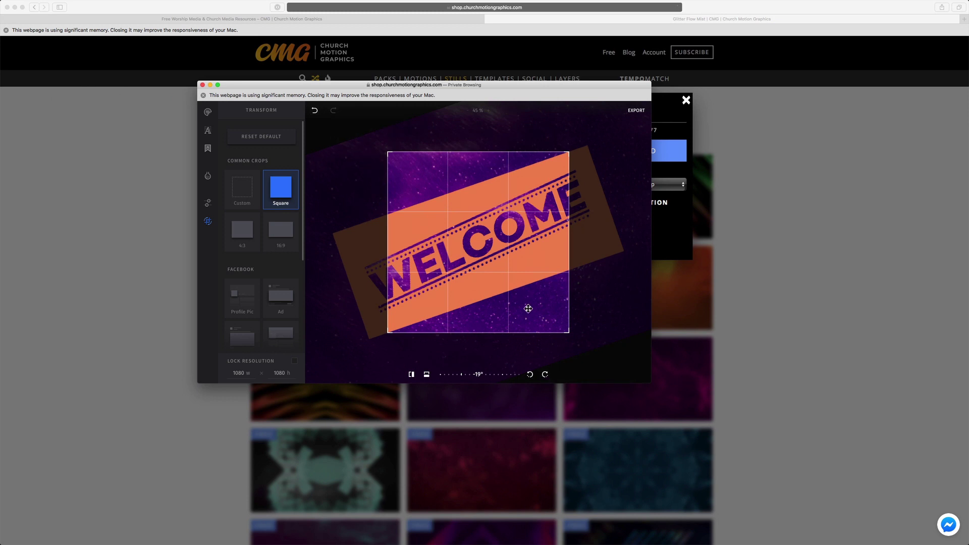
Step: Level the image to 0° and reset all transform settings to their defaults
drag(478, 376, 492, 375)
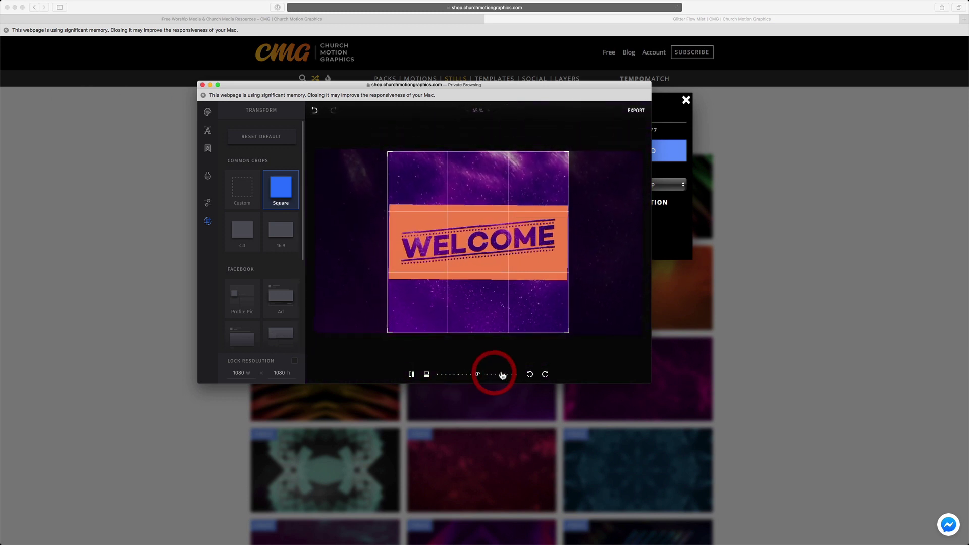
click(273, 137)
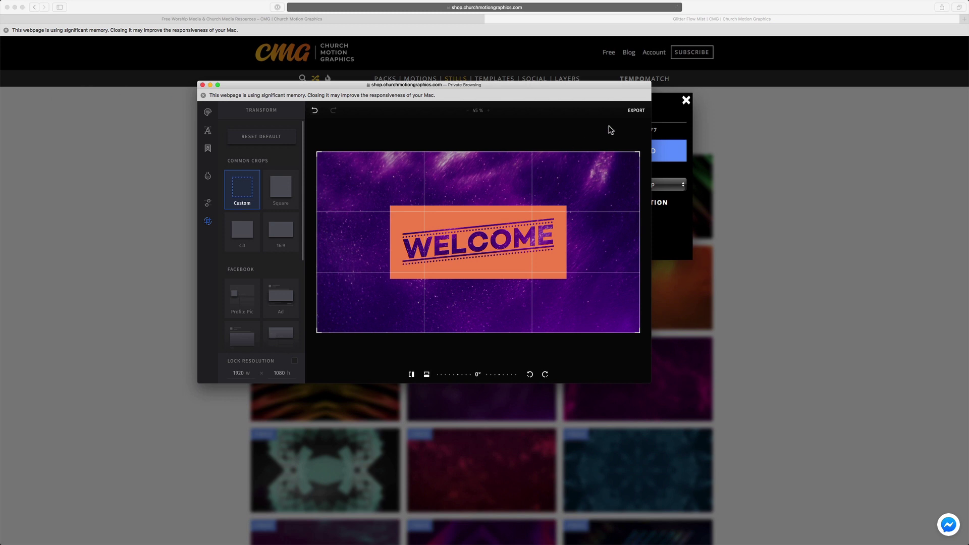
Step: Open the export options for the welcome image and close them
click(637, 111)
click(398, 137)
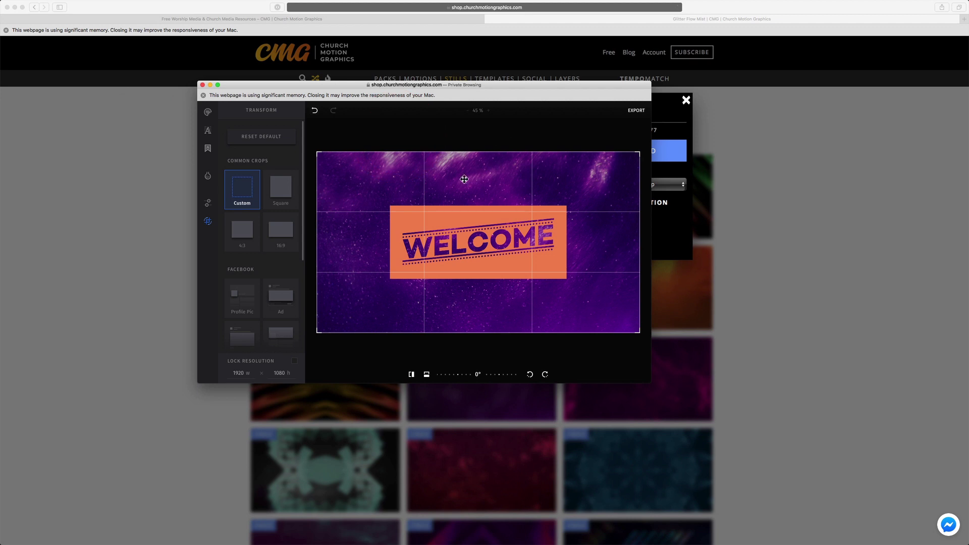